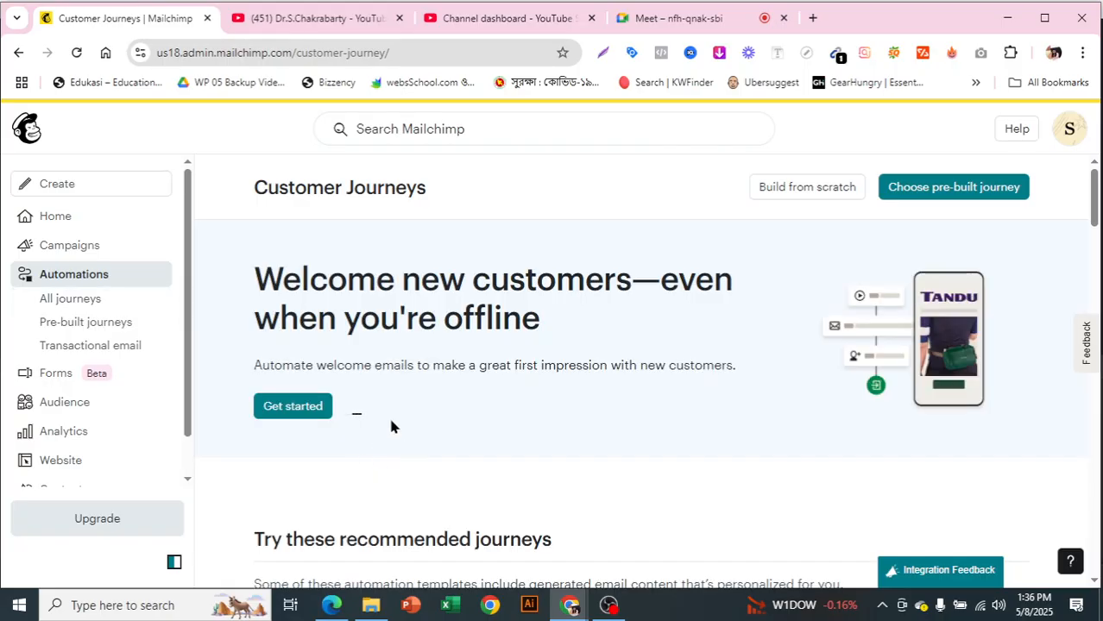
- Look through the recommended, recent and popular pre-built journeys and the help guides on the Customer Journeys page
scroll(541, 391, "down", 4)
scroll(541, 391, "down", 1)
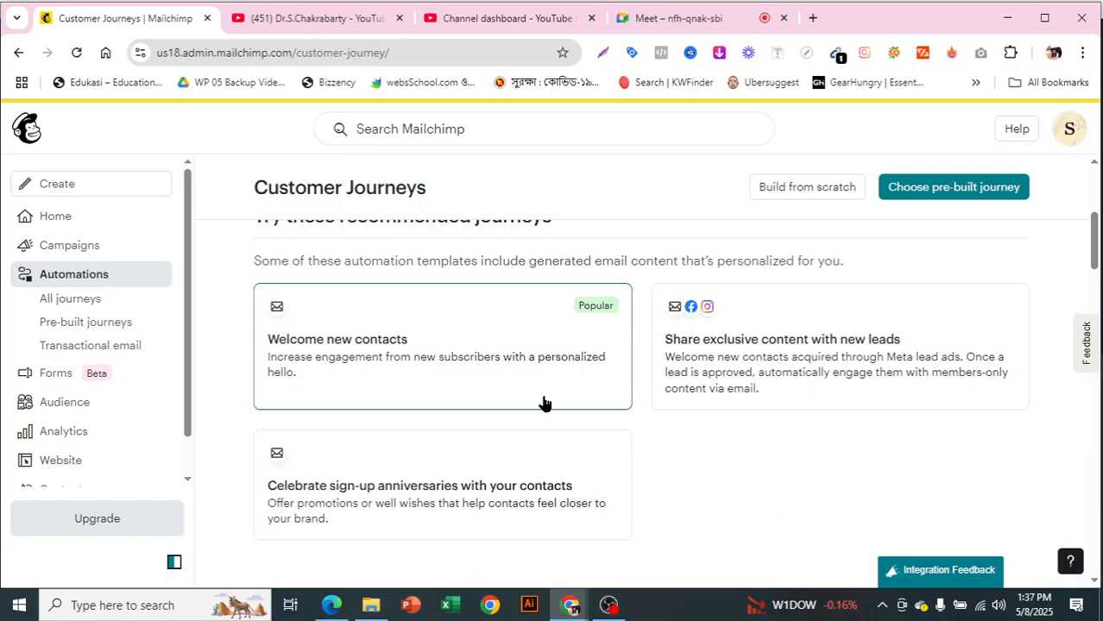
scroll(543, 403, "down", 1)
scroll(657, 385, "down", 2)
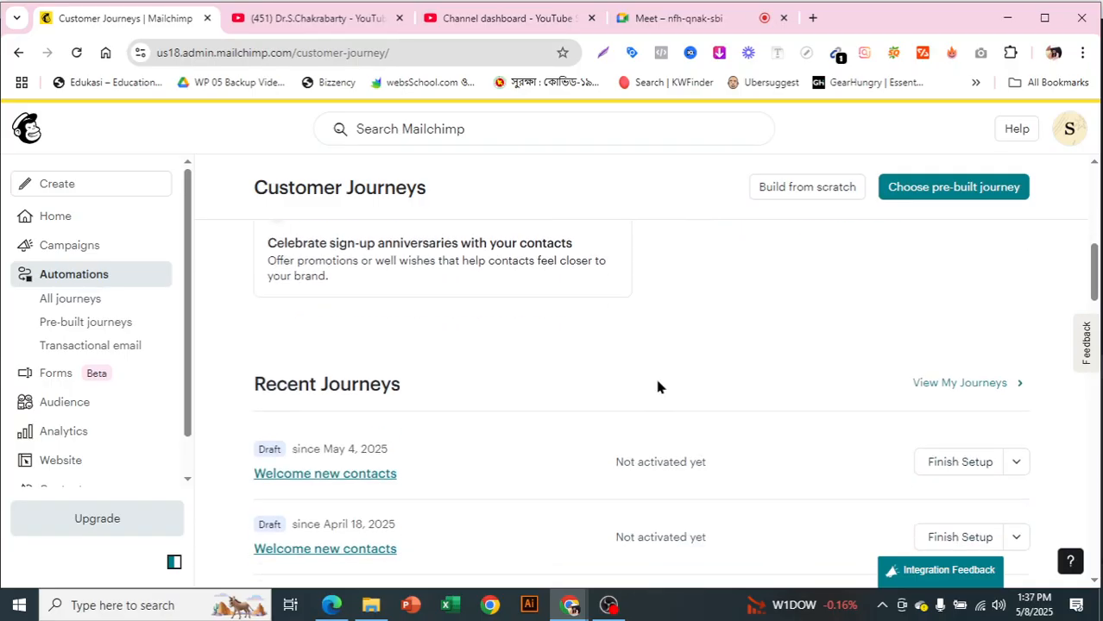
scroll(654, 380, "up", 2)
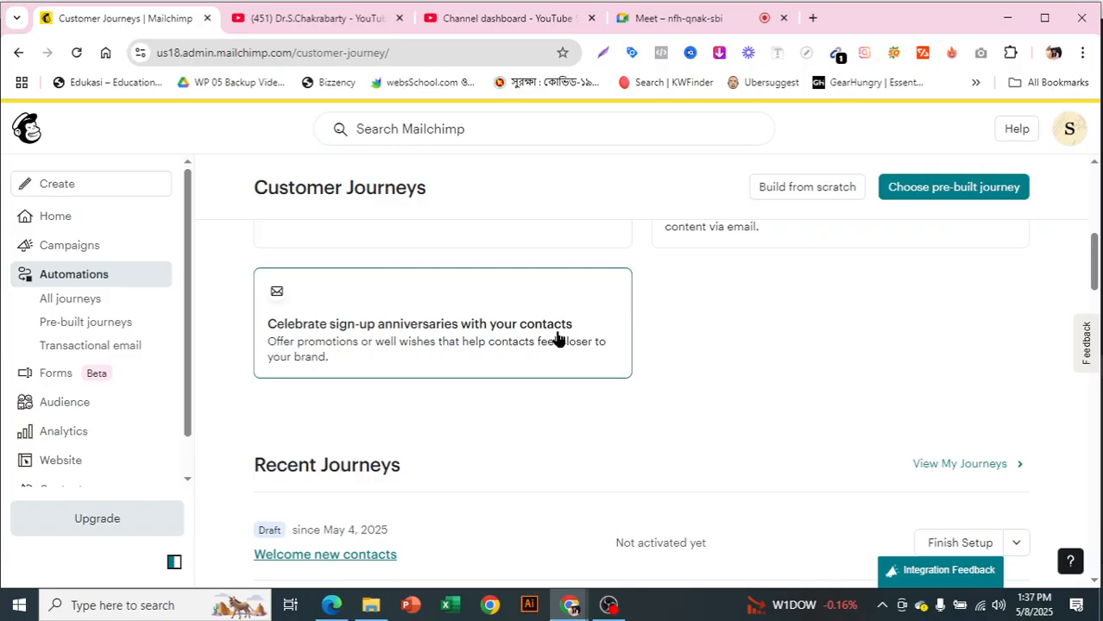
scroll(557, 339, "down", 2)
scroll(601, 380, "down", 5)
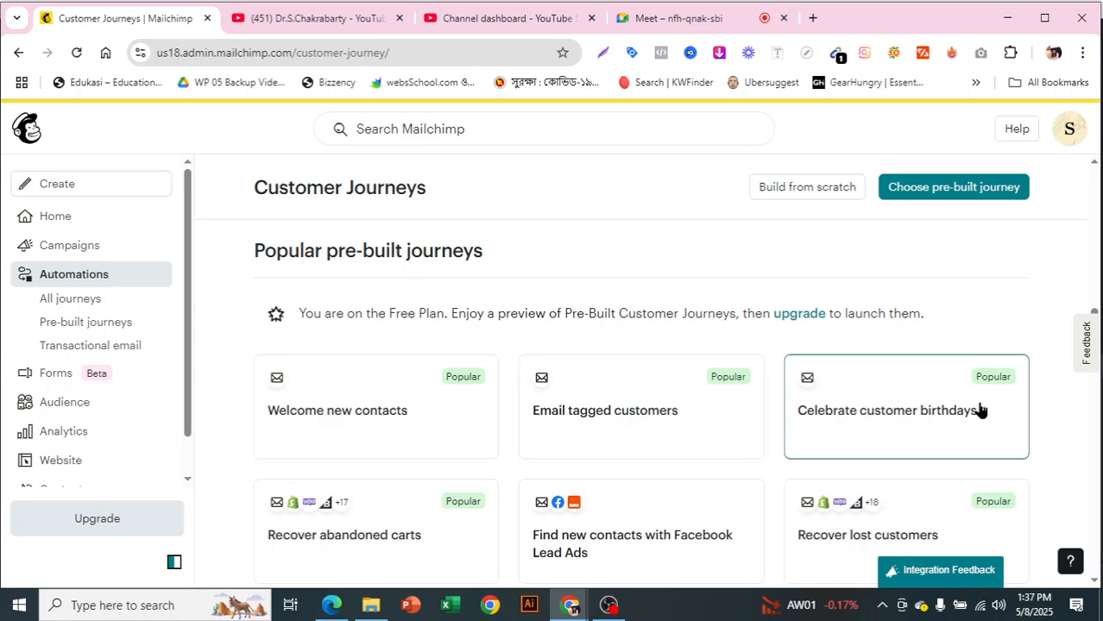
scroll(979, 409, "down", 1)
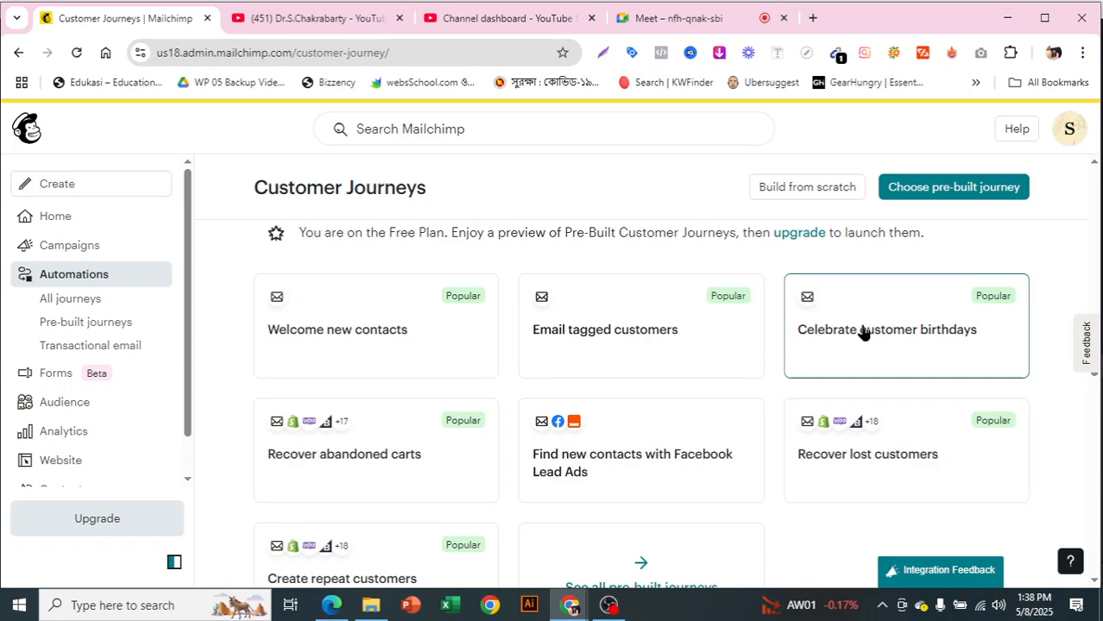
scroll(689, 382, "down", 1)
scroll(688, 384, "down", 1)
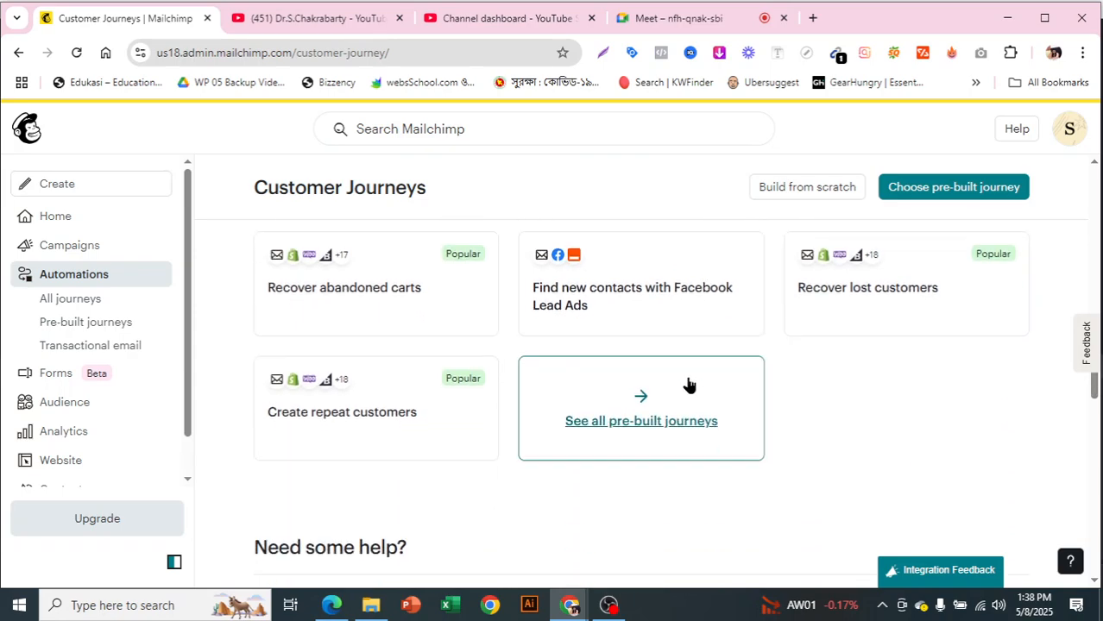
scroll(689, 384, "down", 2)
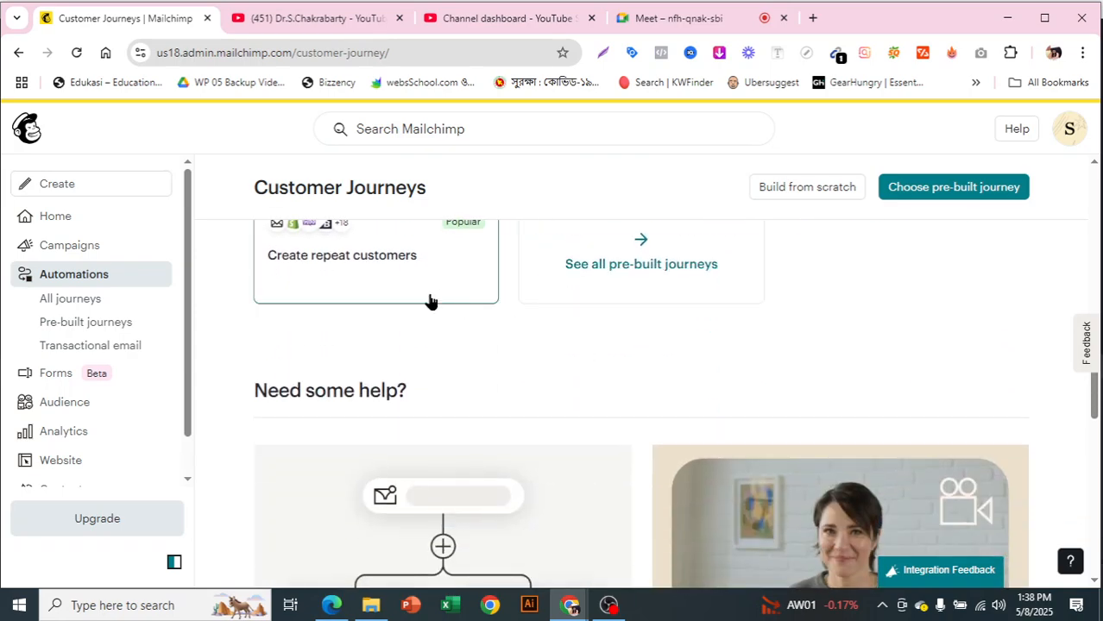
scroll(431, 301, "up", 1)
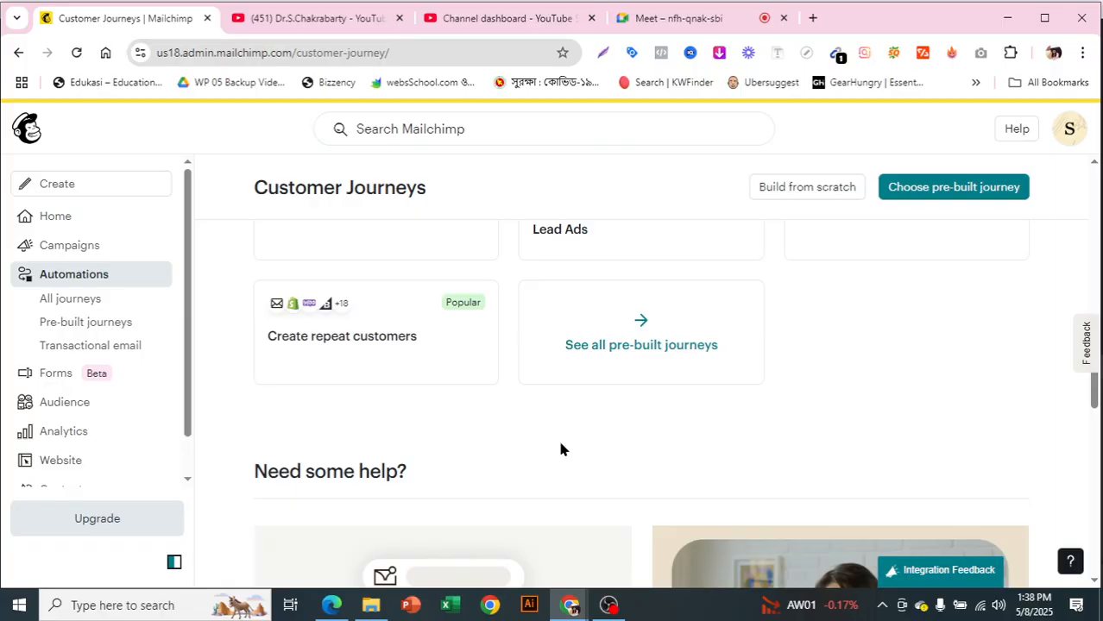
scroll(560, 450, "down", 8)
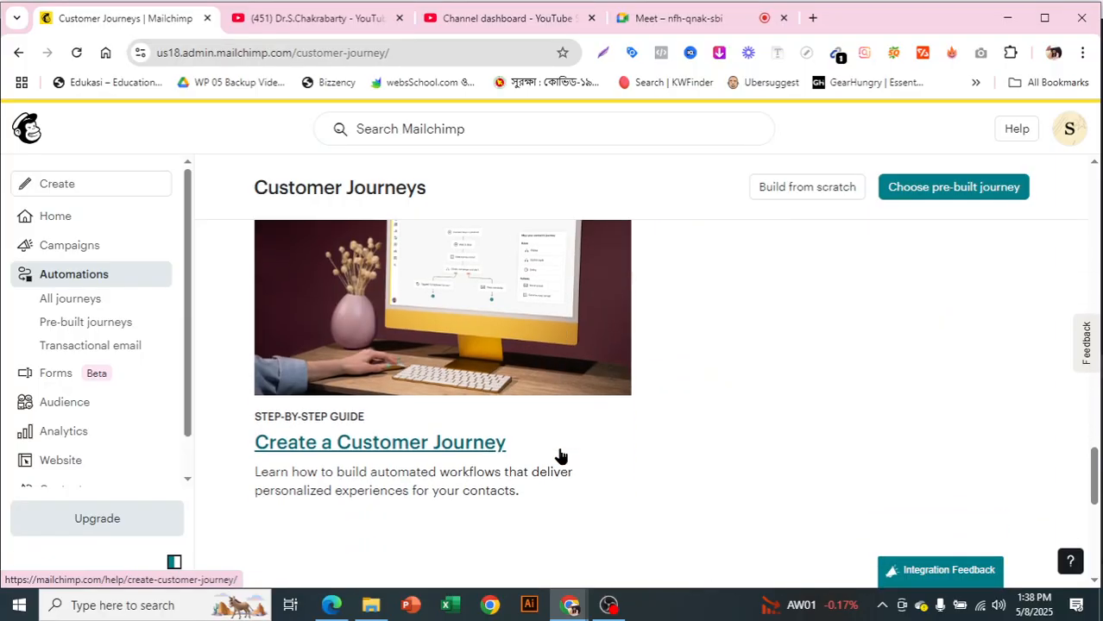
scroll(560, 455, "up", 8)
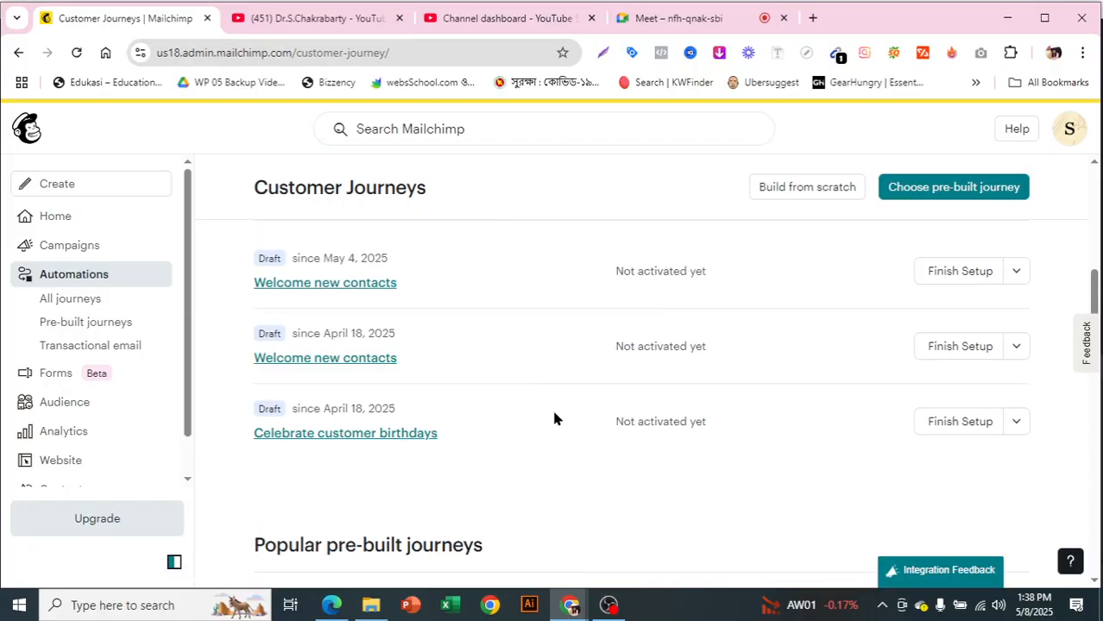
scroll(554, 418, "up", 5)
scroll(554, 417, "down", 4)
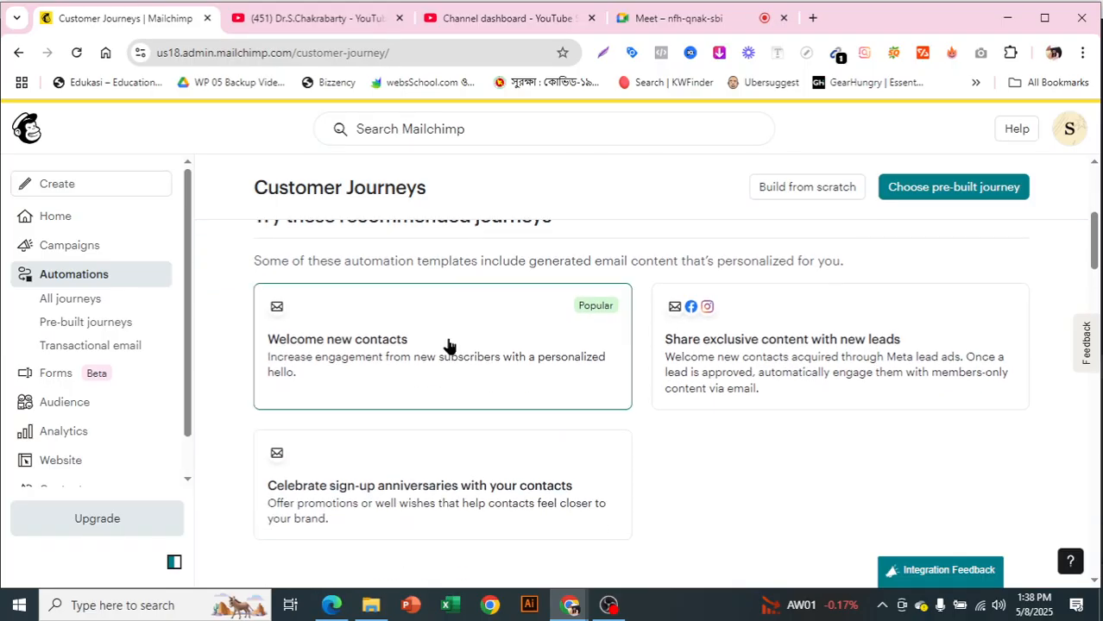
- Open the recommended Welcome new contacts journey and review its requirements and flow preview
left_click(417, 361)
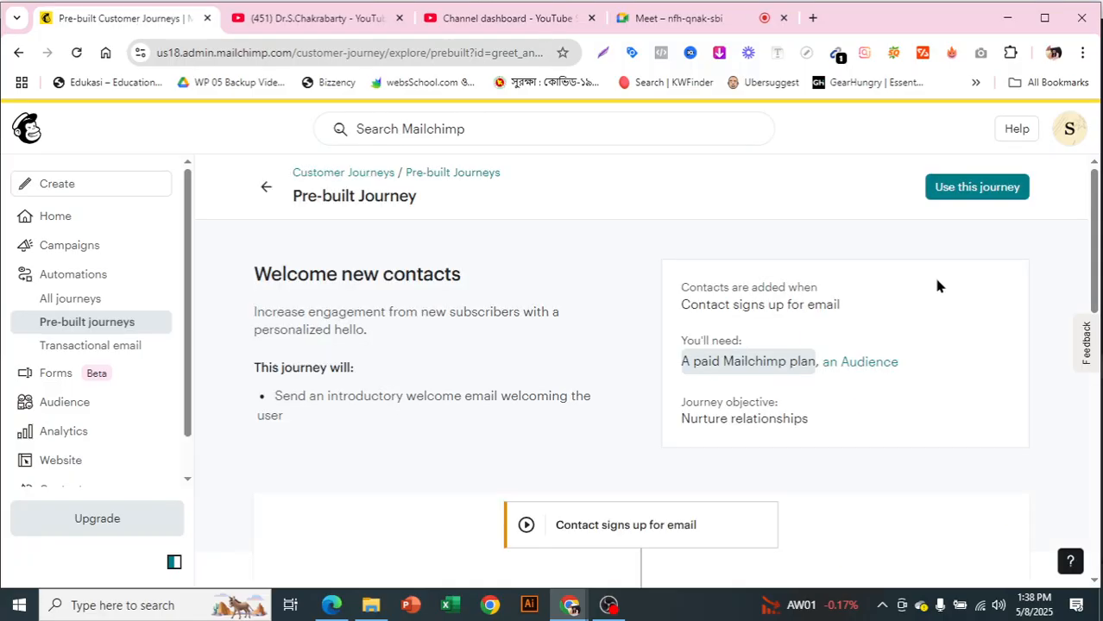
scroll(827, 316, "down", 3)
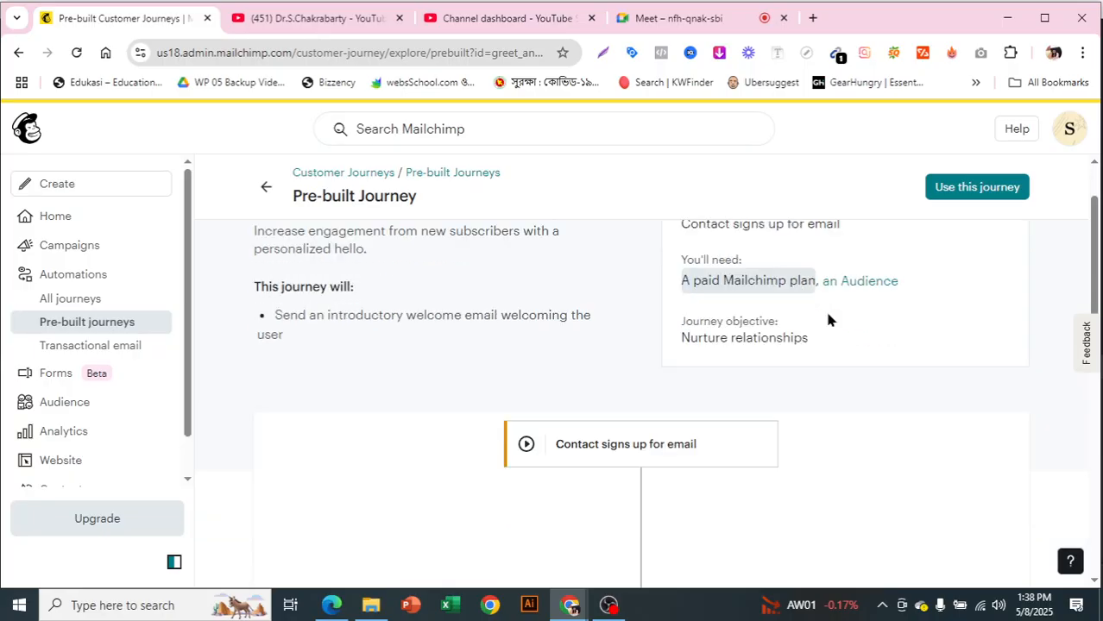
scroll(828, 320, "down", 1)
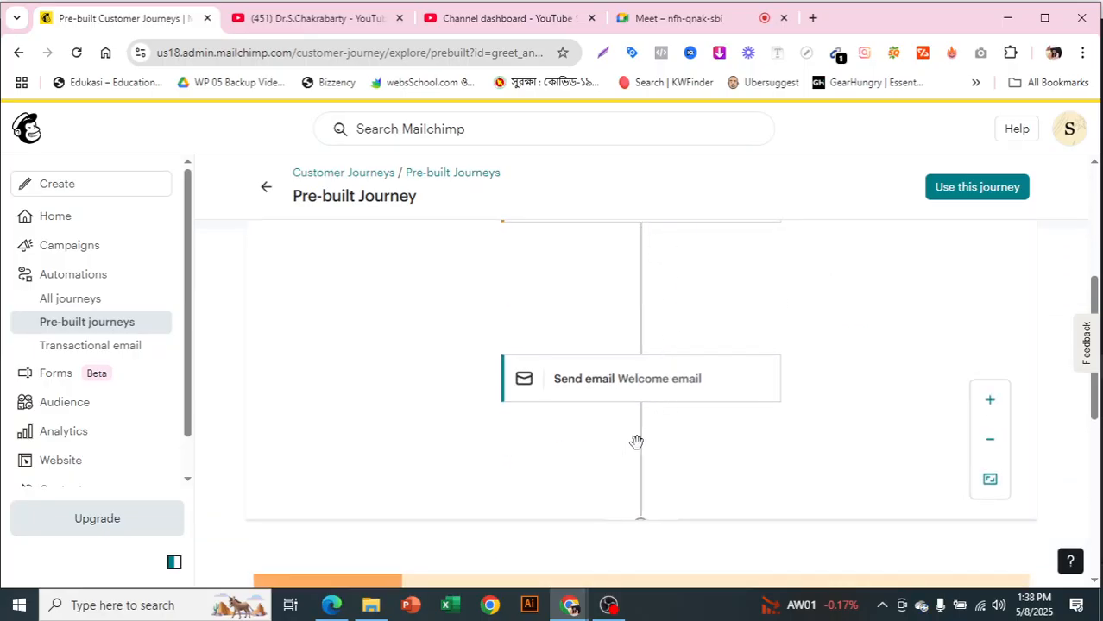
left_click(511, 448)
scroll(758, 409, "down", 5)
scroll(759, 409, "up", 3)
scroll(778, 412, "up", 5)
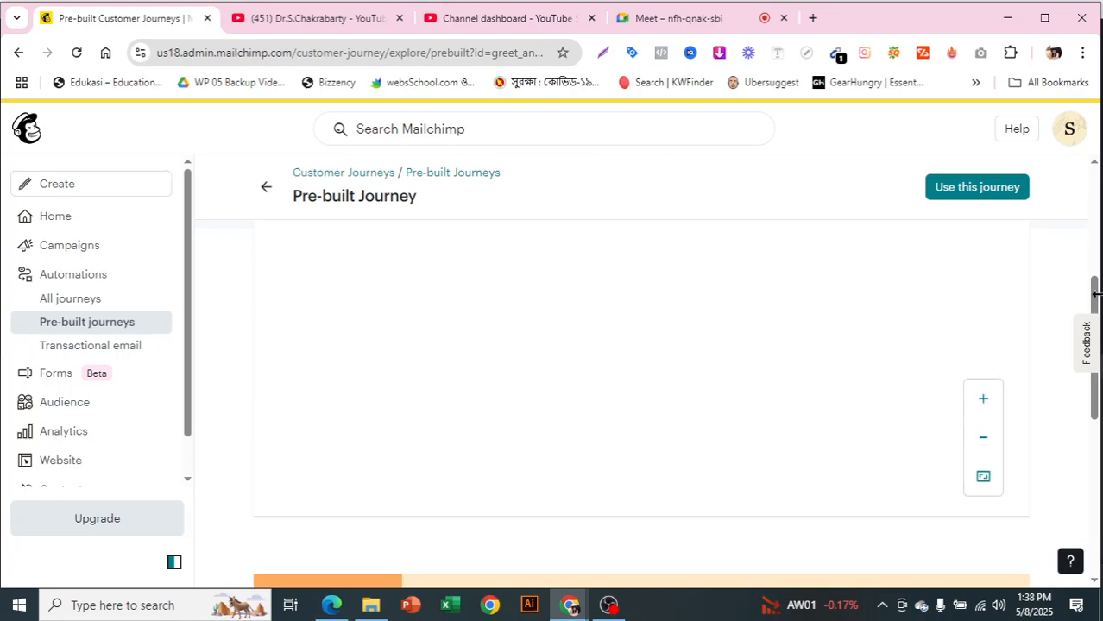
- Start using the Welcome new contacts pre-built journey with the sas123 audience
left_click_drag(1093, 293, 1096, 177)
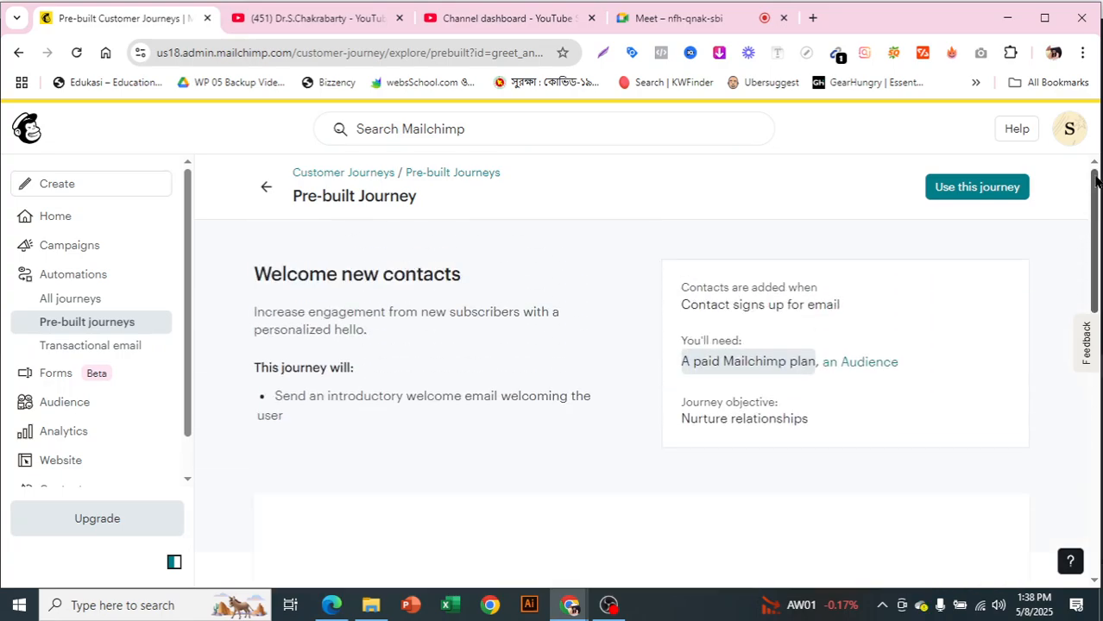
left_click(975, 191)
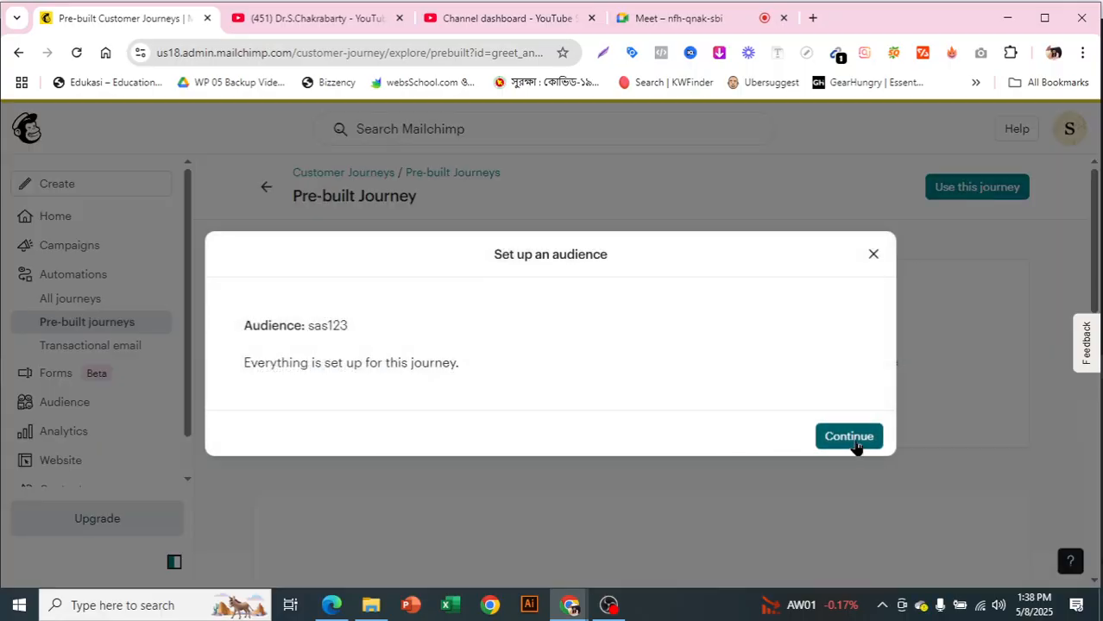
left_click(850, 438)
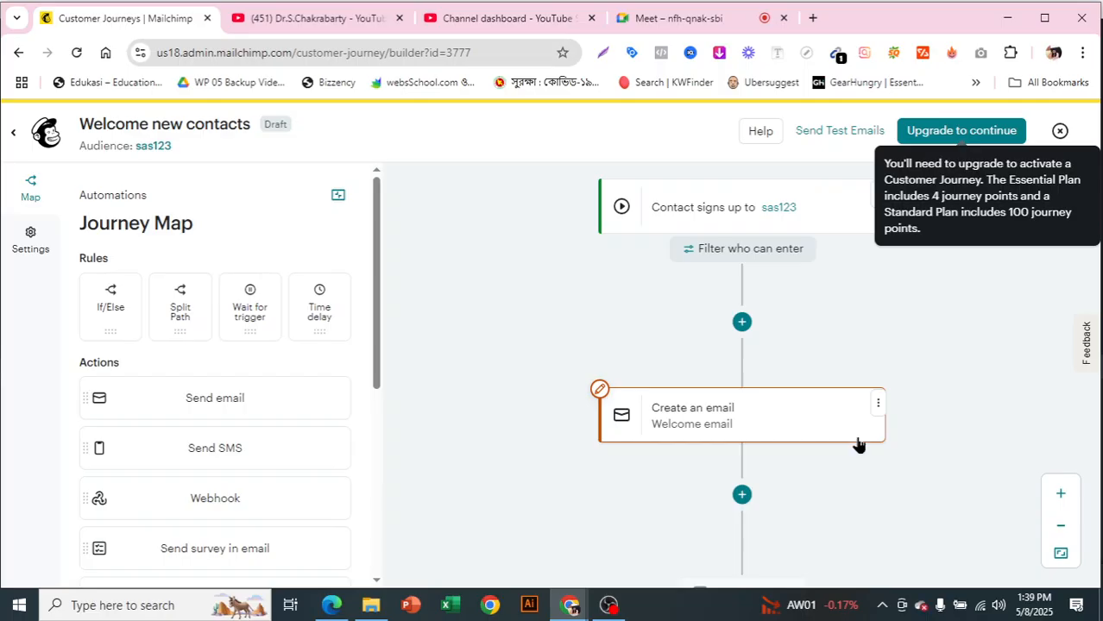
scroll(860, 448, "up", 1)
left_click(604, 608)
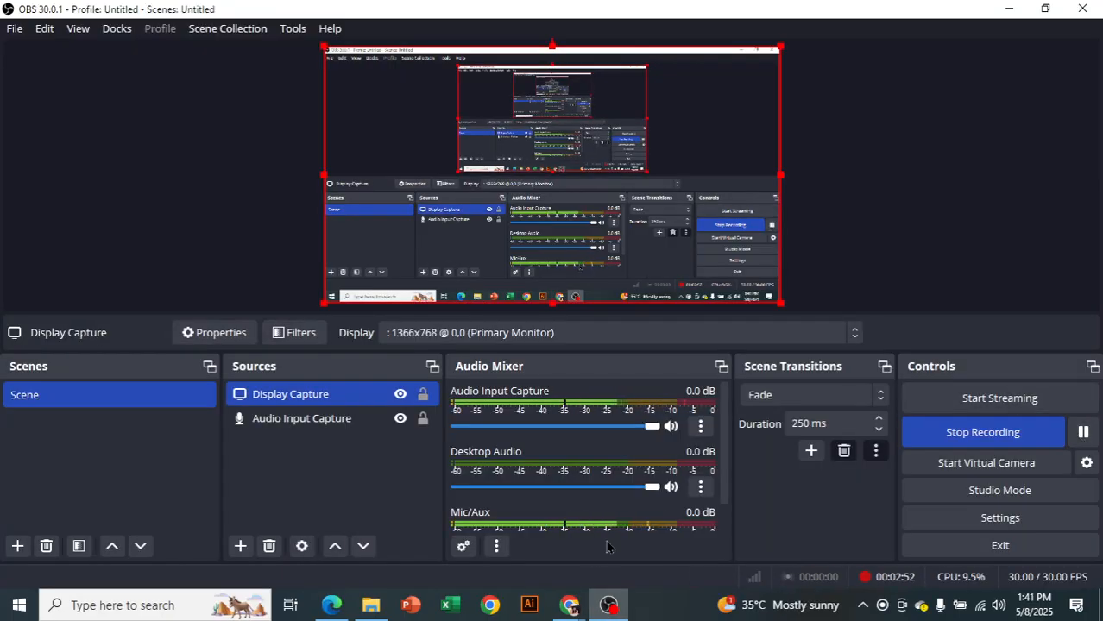
mouse_move(569, 604)
left_click(524, 567)
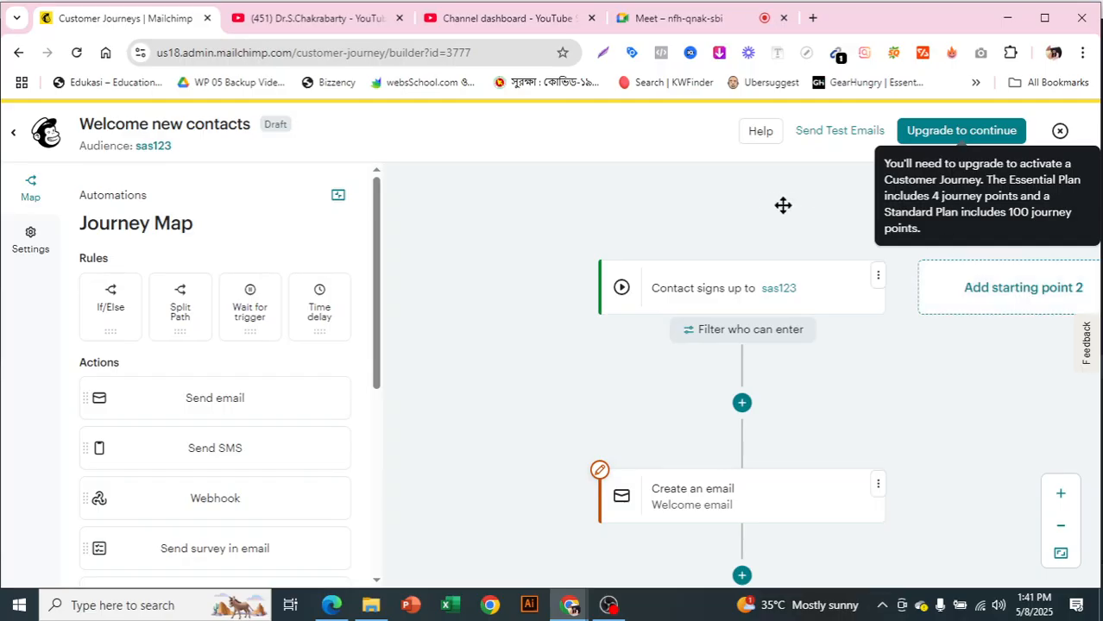
scroll(783, 205, "up", 5)
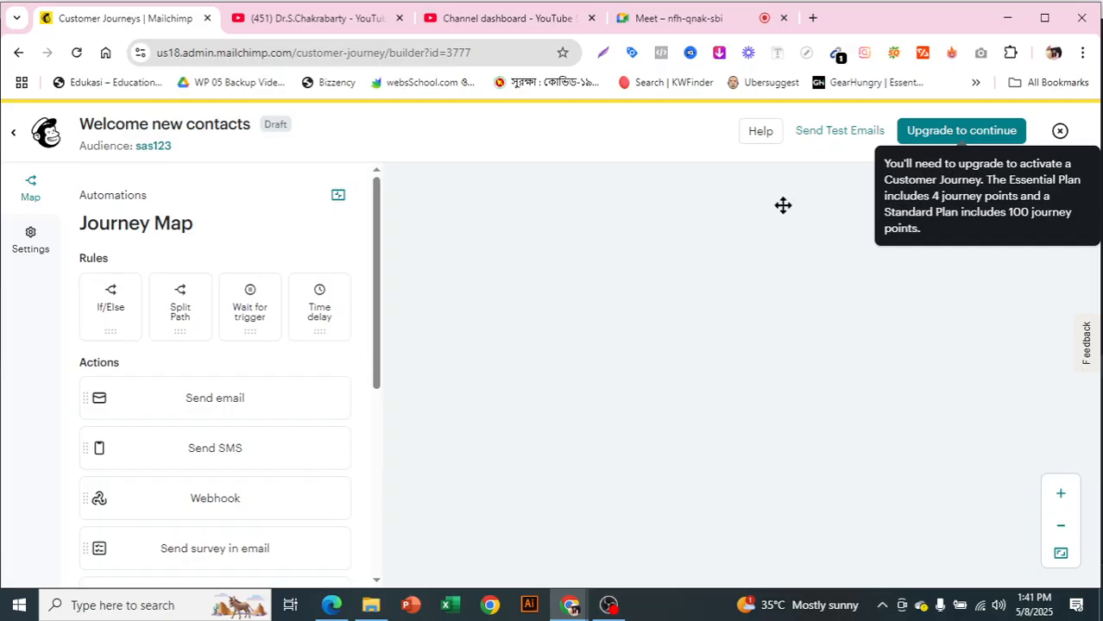
scroll(690, 410, "down", 3)
left_click(608, 605)
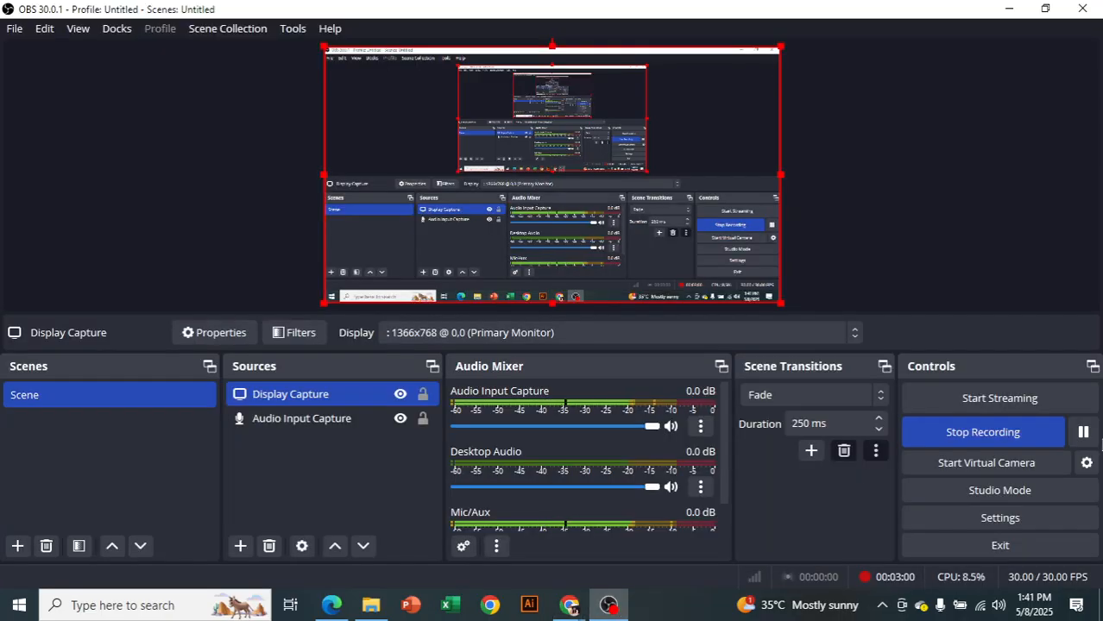
mouse_move(568, 605)
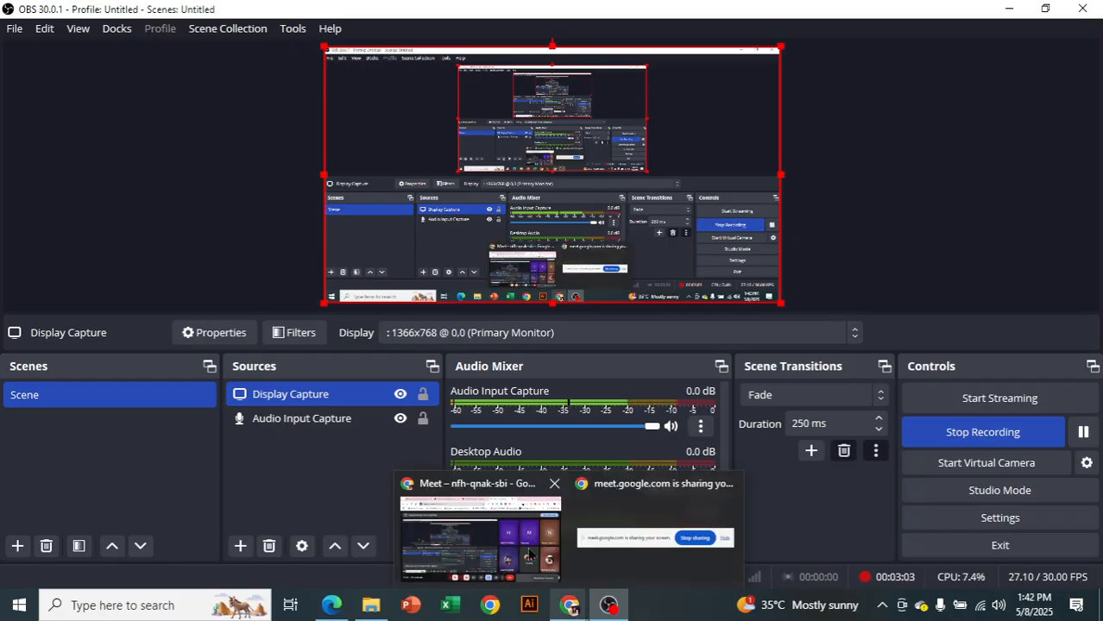
left_click(522, 545)
left_click(138, 19)
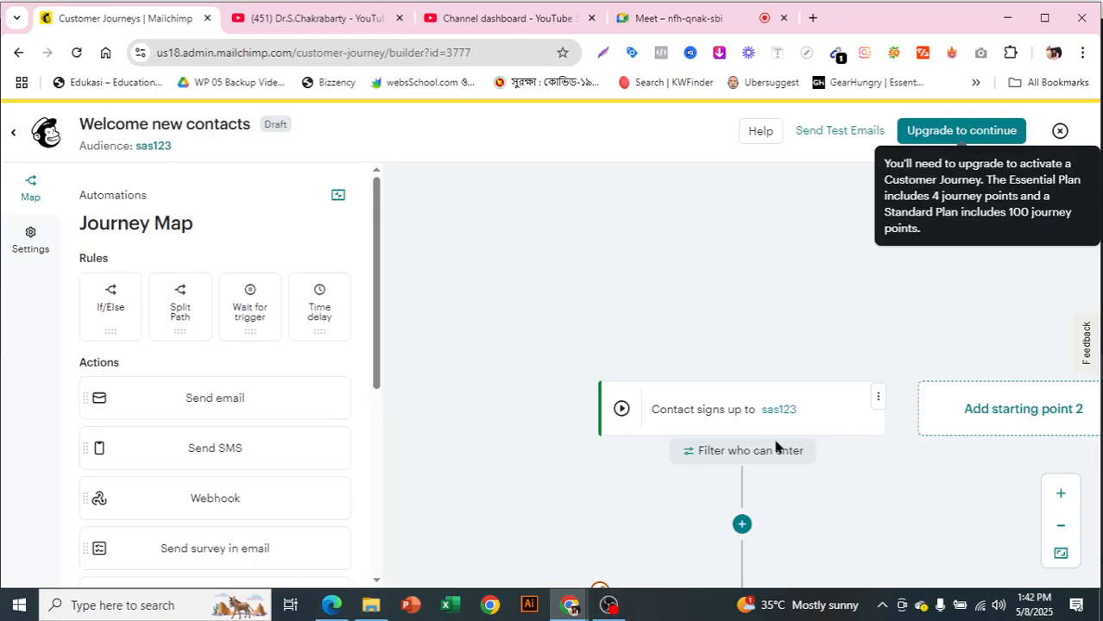
- Close the Welcome new contacts journey builder and return to the Customer Journeys overview
scroll(1001, 345, "down", 3)
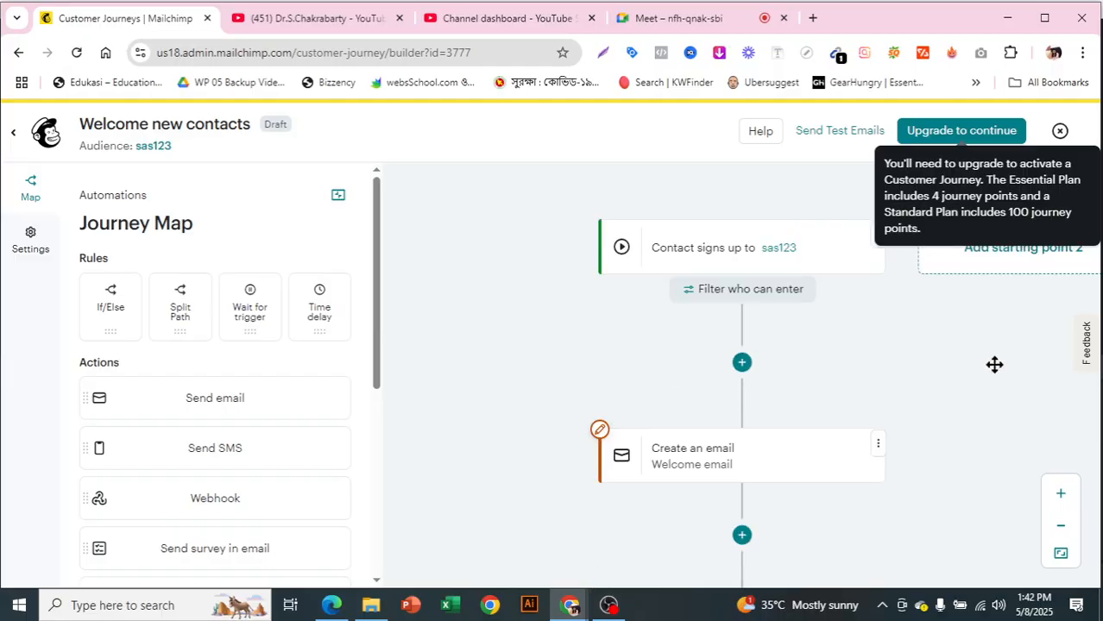
scroll(990, 368, "up", 1)
left_click(1060, 132)
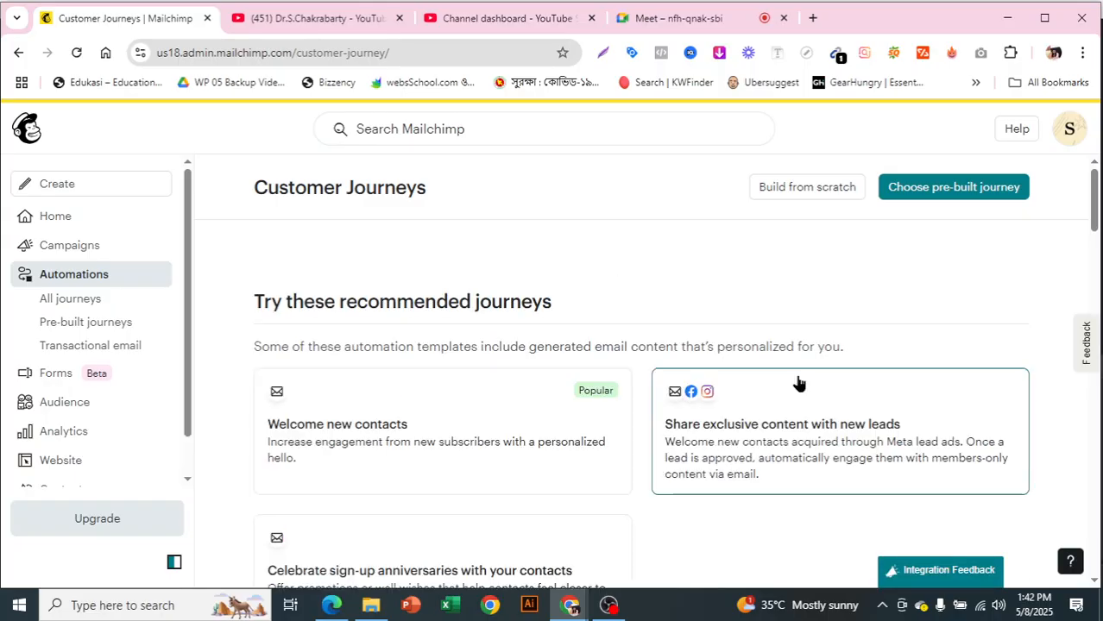
- Create another journey from the recommended Welcome new contacts template, continuing with the sas123 audience
left_click(422, 402)
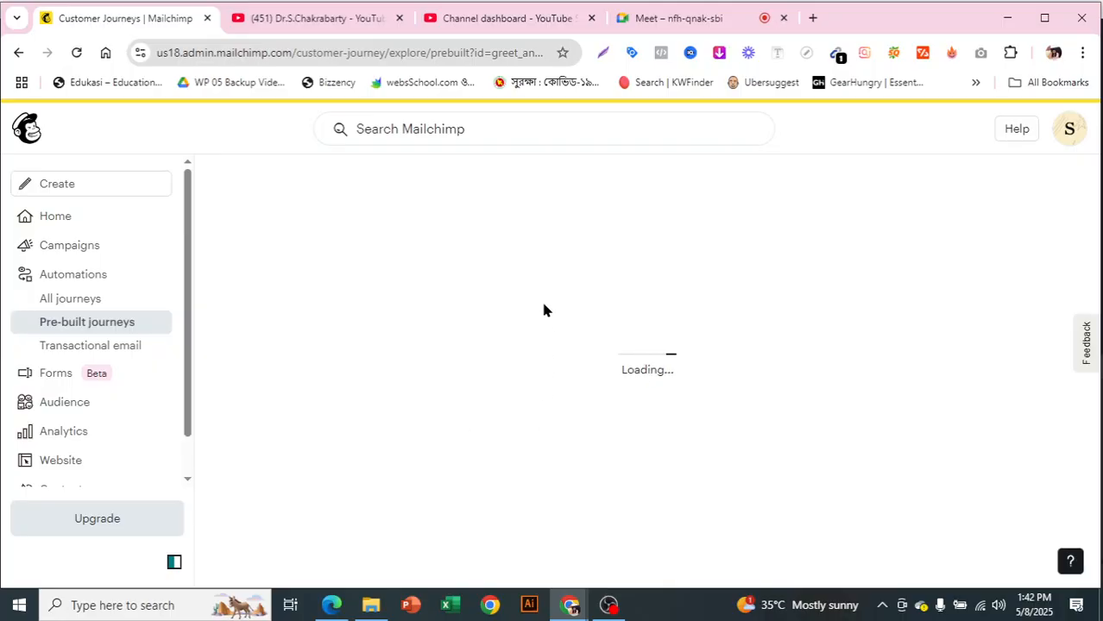
scroll(602, 309, "down", 1)
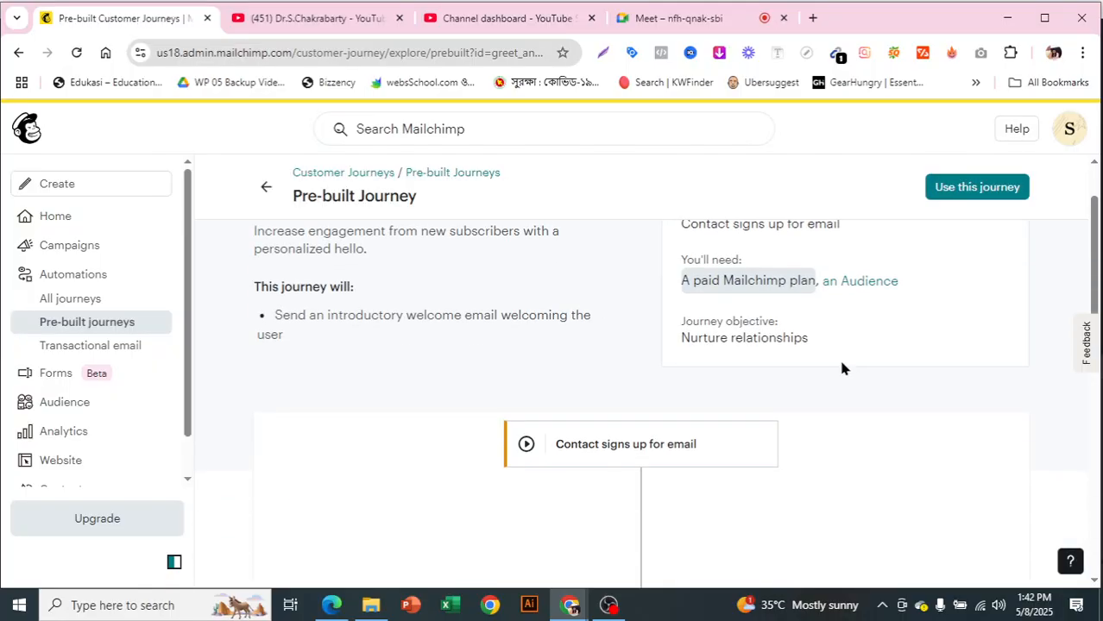
scroll(888, 285, "up", 2)
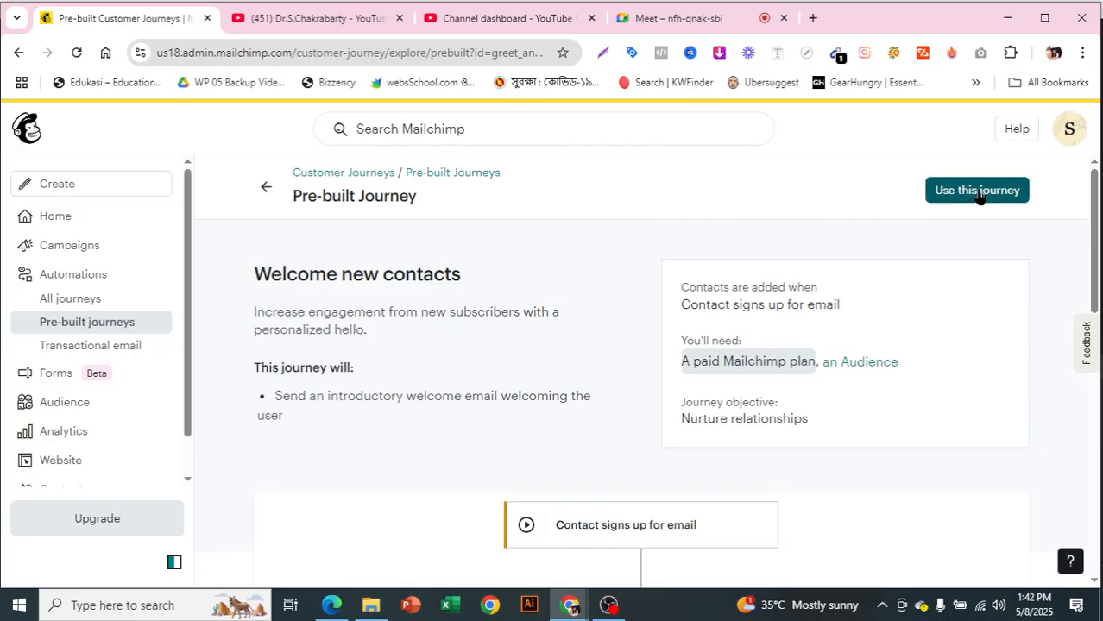
left_click(977, 192)
left_click(832, 439)
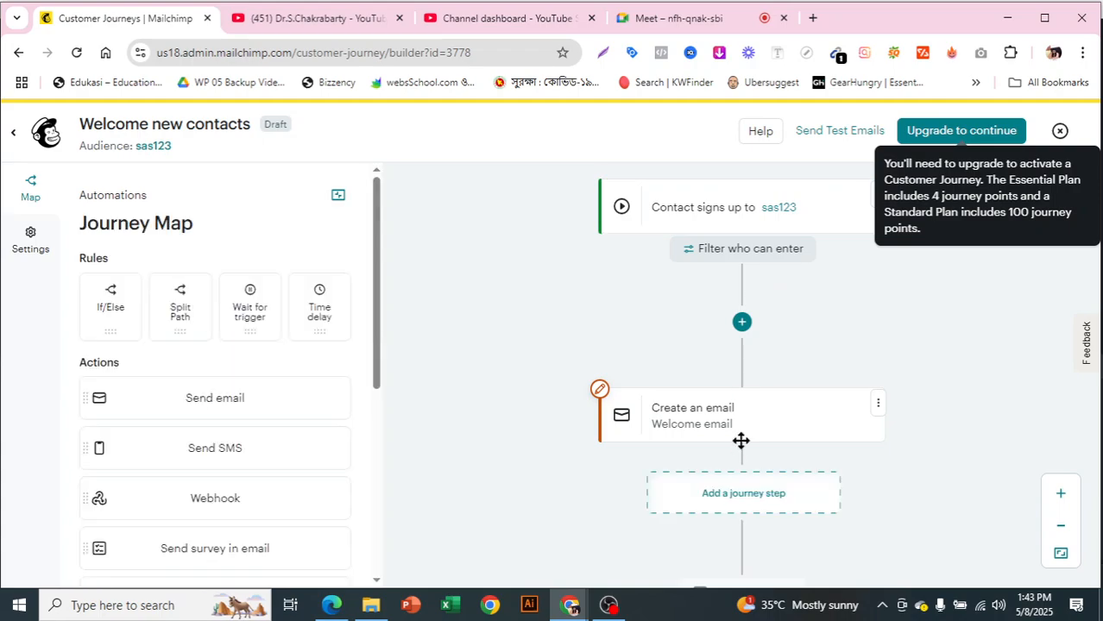
- Examine the new journey's map from the sign-up starting point through the welcome email to the contact exit
scroll(915, 437, "down", 5)
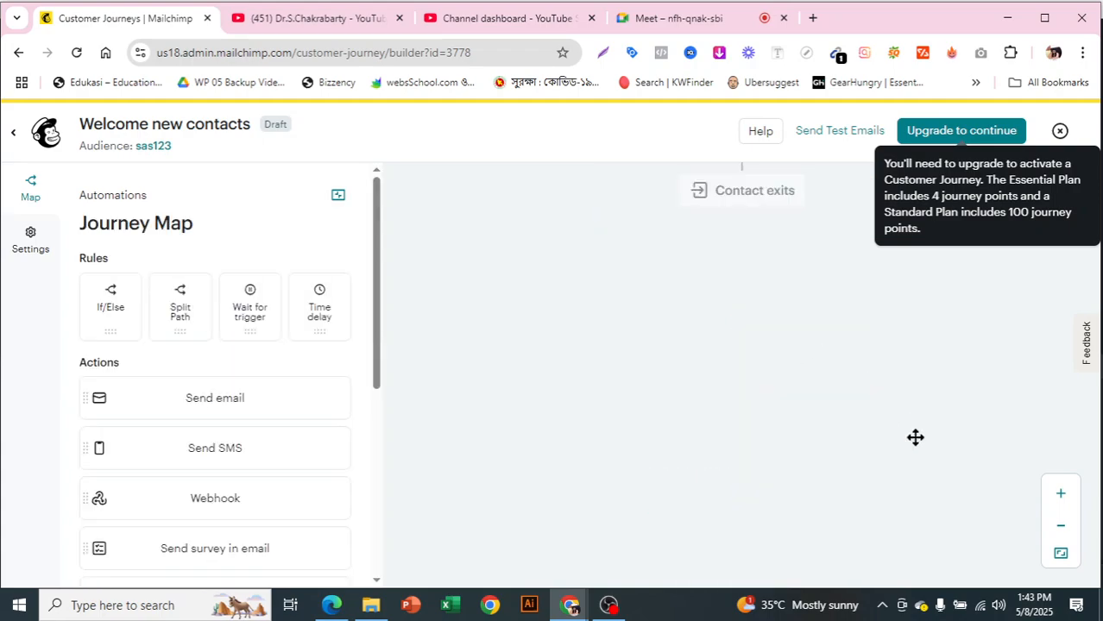
scroll(916, 437, "up", 8)
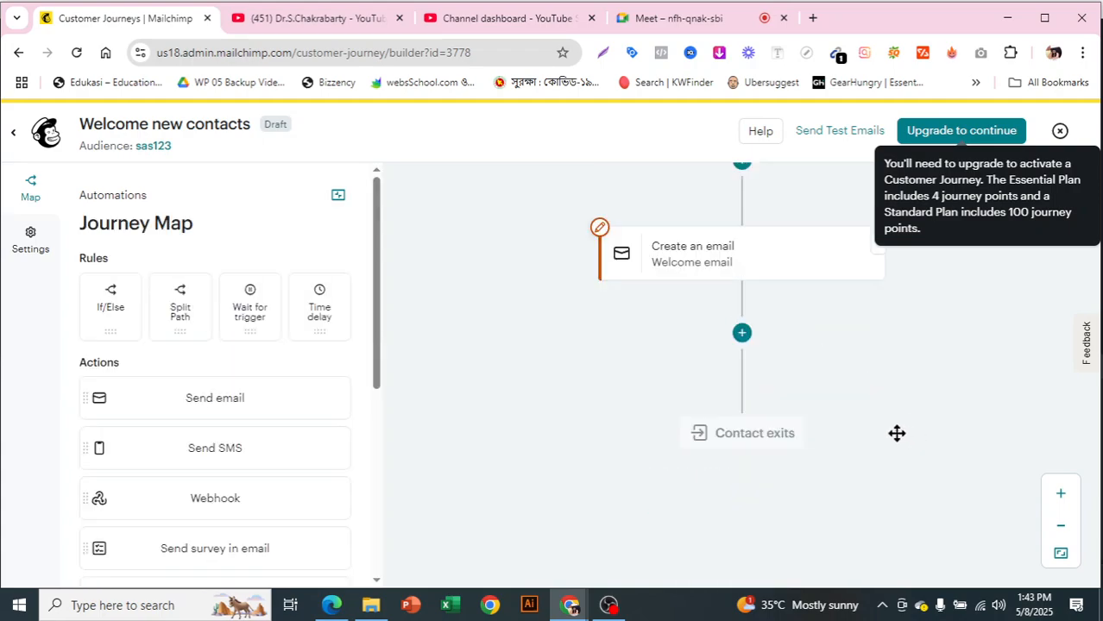
scroll(896, 434, "down", 3)
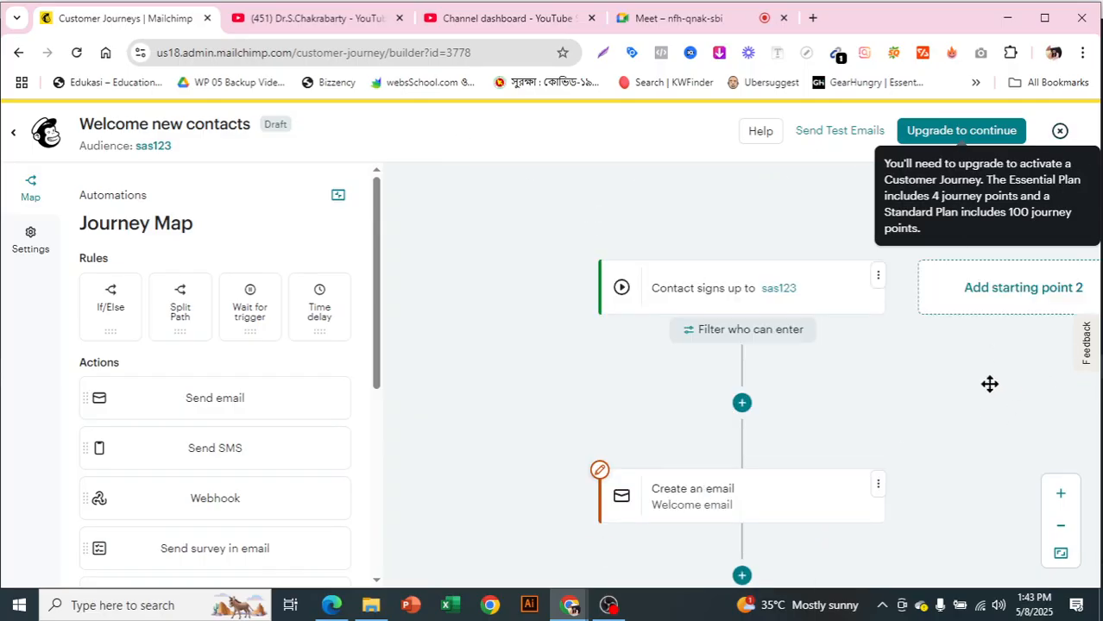
scroll(863, 373, "down", 1)
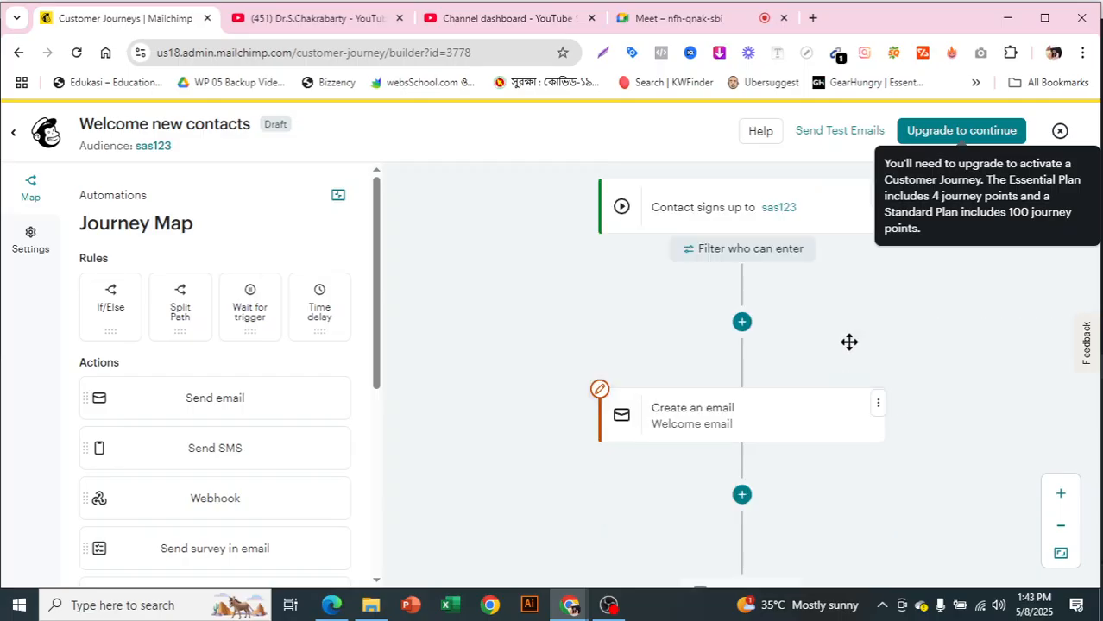
scroll(864, 414, "down", 2)
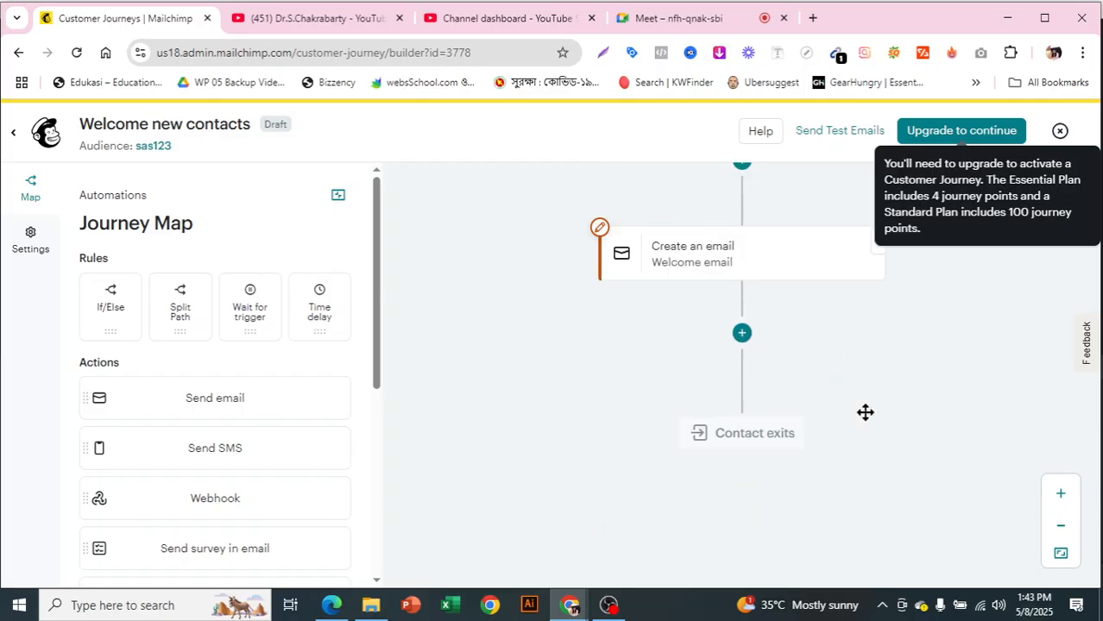
- Open the email settings of the Create an email step in the Welcome new contacts journey
scroll(865, 412, "up", 3)
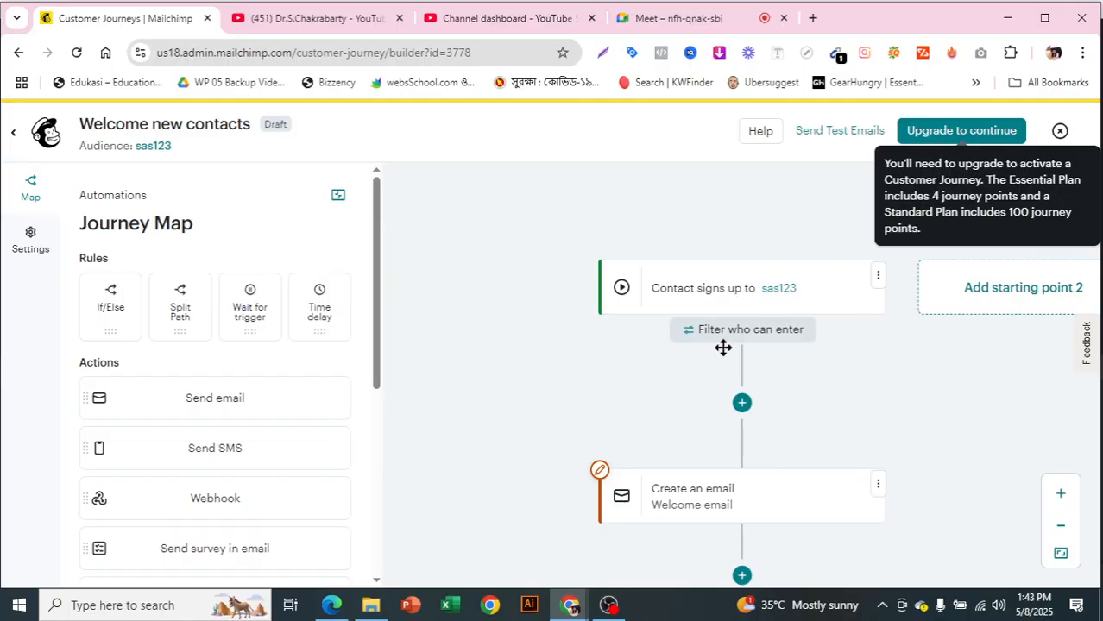
left_click(742, 402)
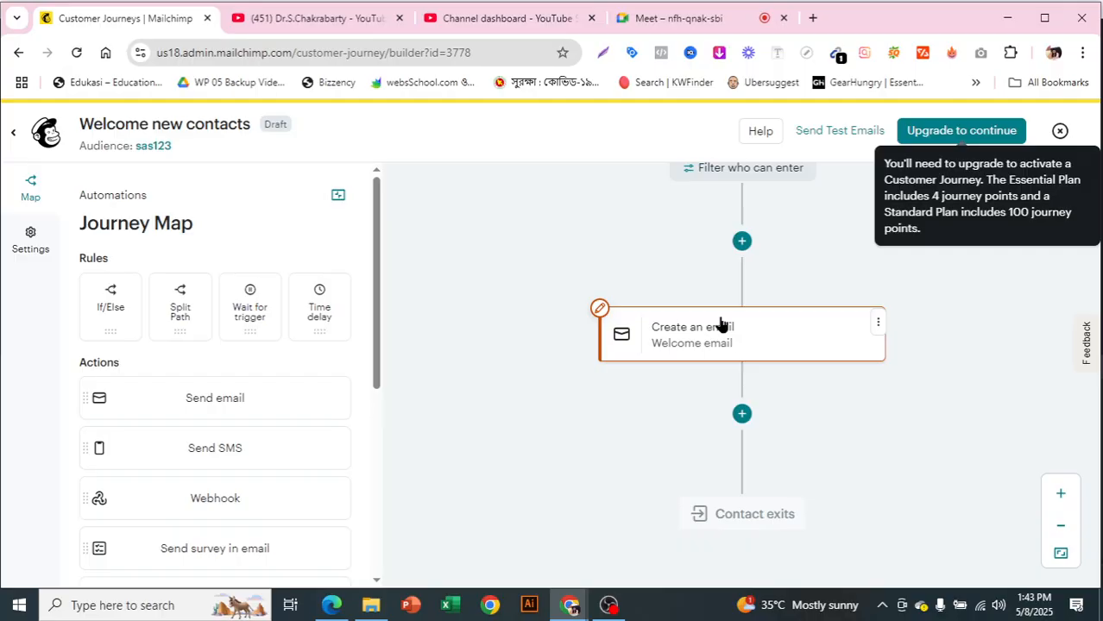
left_click(599, 310)
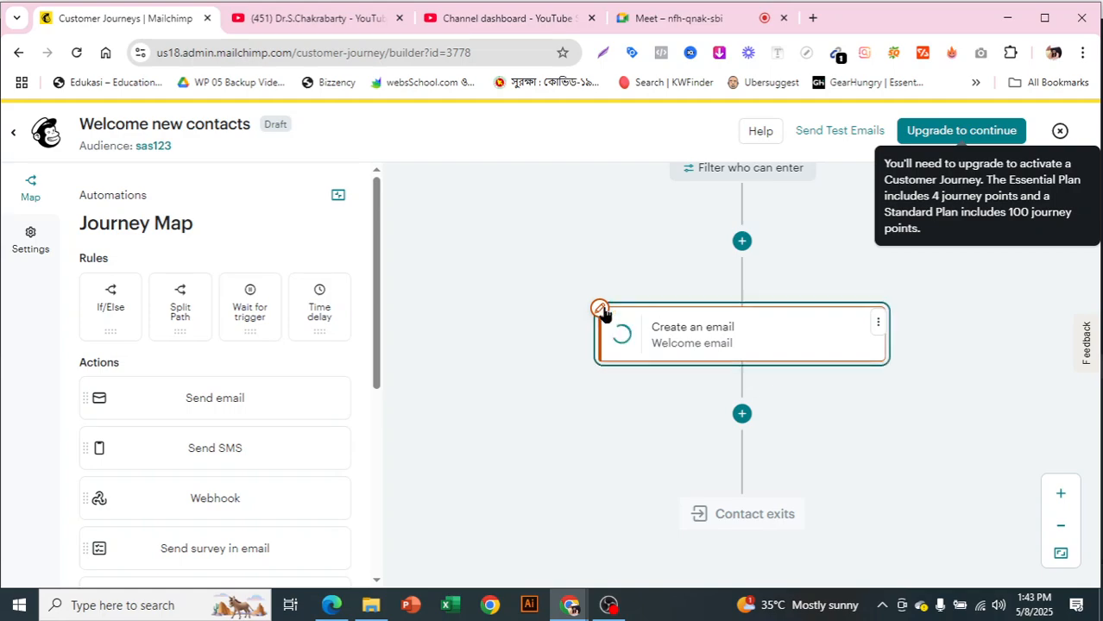
left_click(600, 311)
scroll(699, 341, "down", 1)
scroll(707, 346, "down", 3)
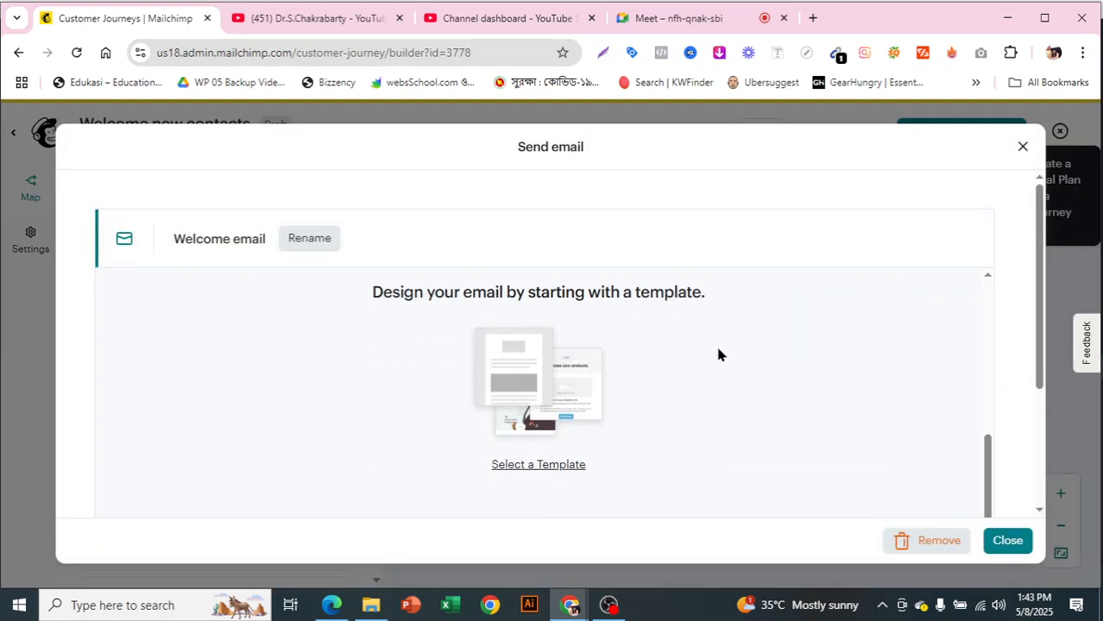
- Choose a template for the Welcome email and apply the free Minimal design from the Basic group
left_click_drag(380, 310, 654, 308)
left_click(703, 312)
left_click(550, 466)
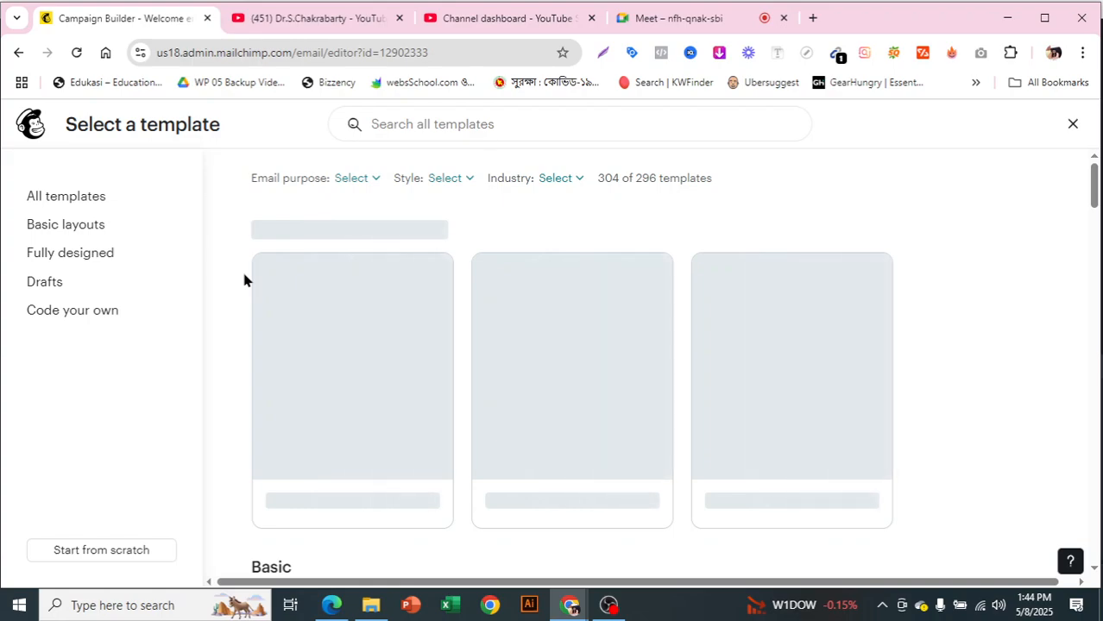
mouse_move(348, 438)
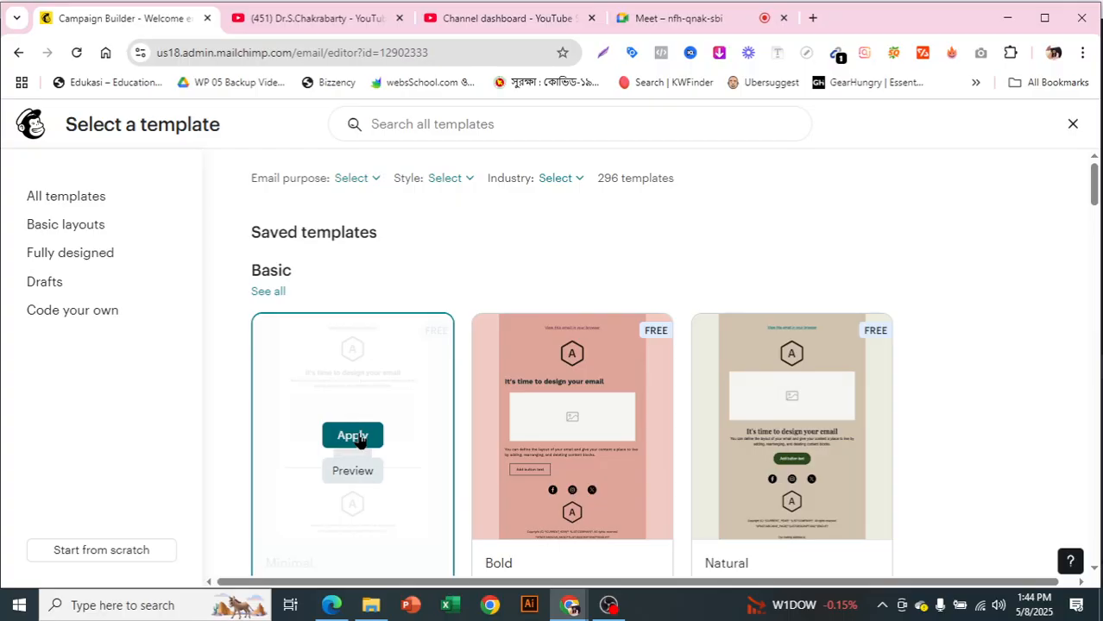
left_click(355, 437)
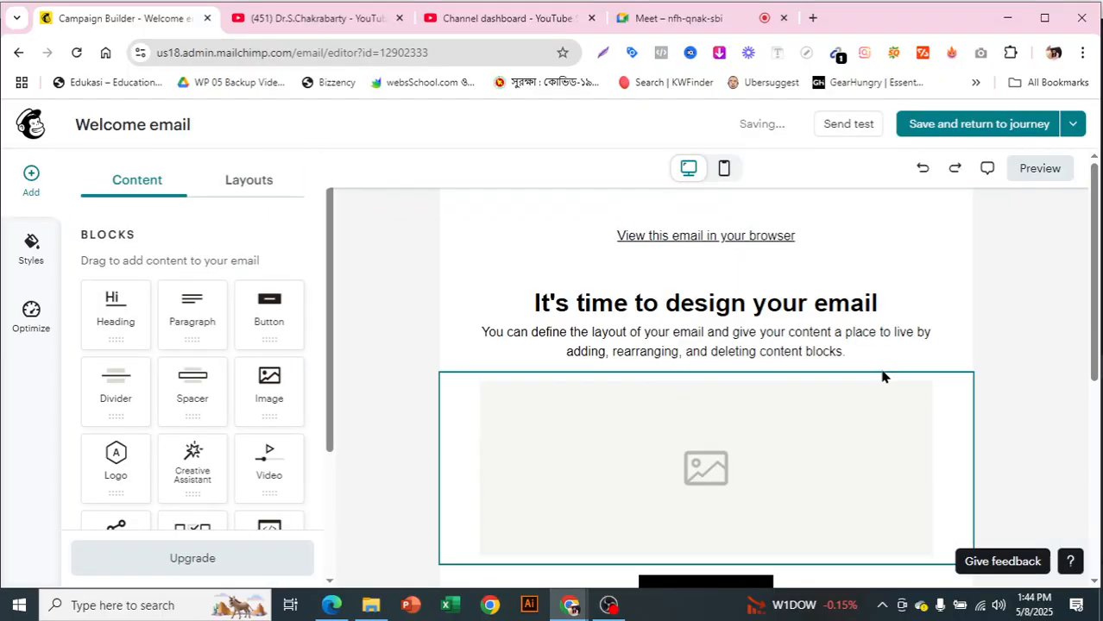
- Replace the email's main heading with "Welcome to our site"
scroll(882, 376, "down", 1)
left_click(736, 395)
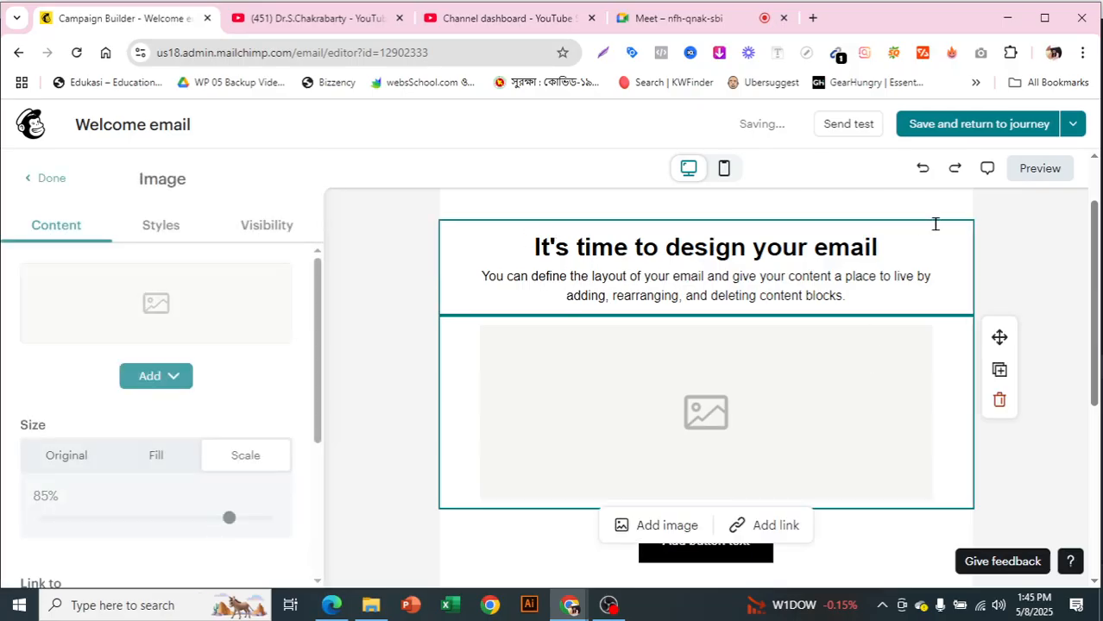
left_click(885, 242)
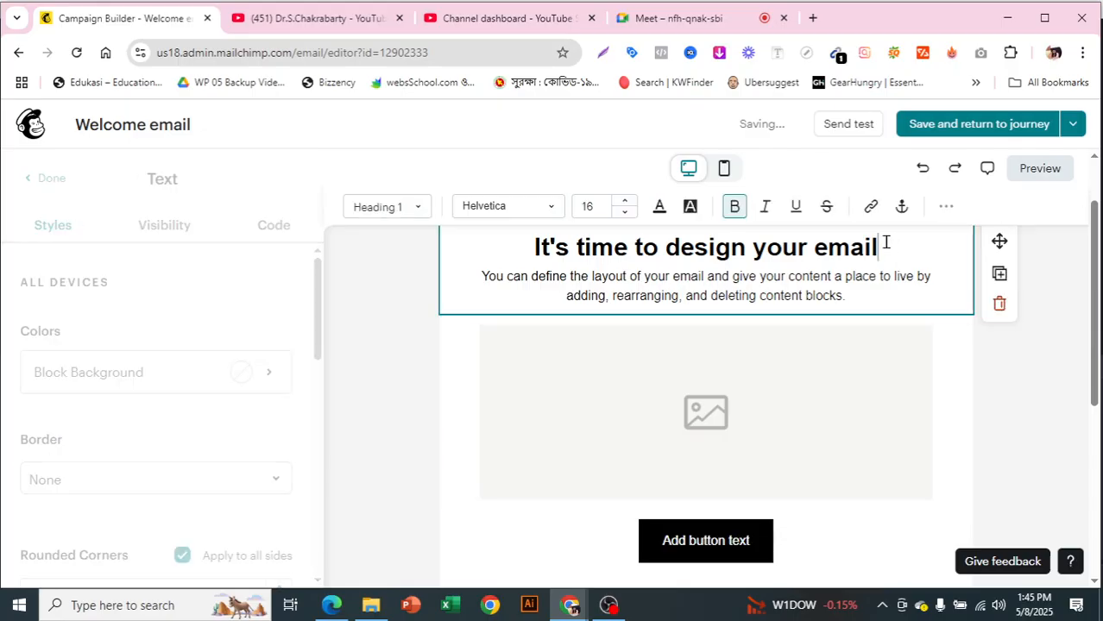
left_click_drag(481, 277, 530, 276)
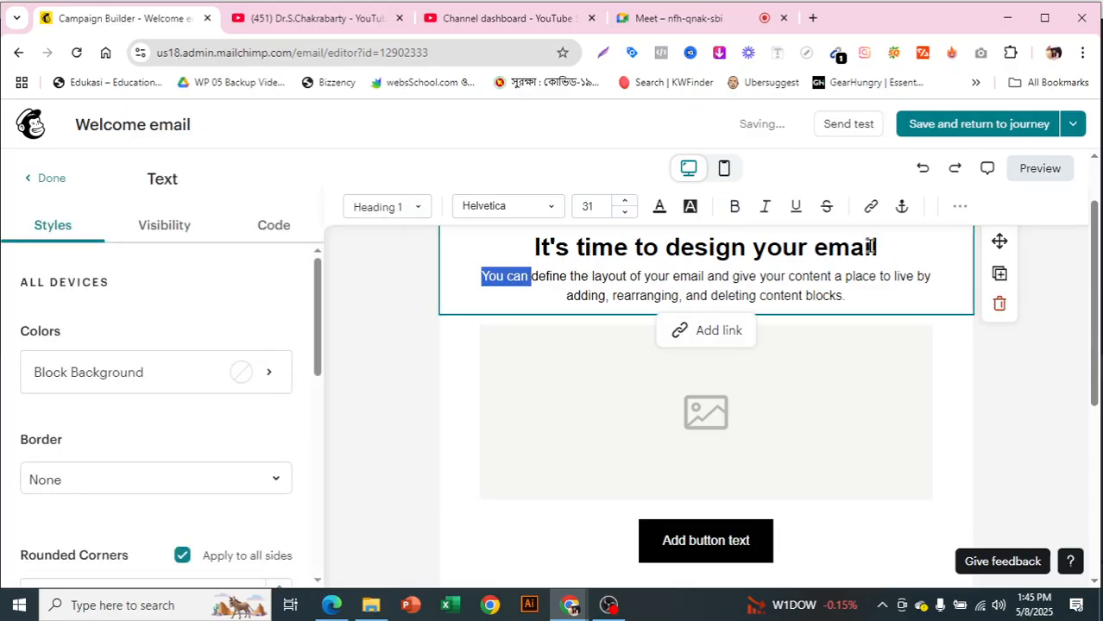
scroll(894, 252, "up", 1)
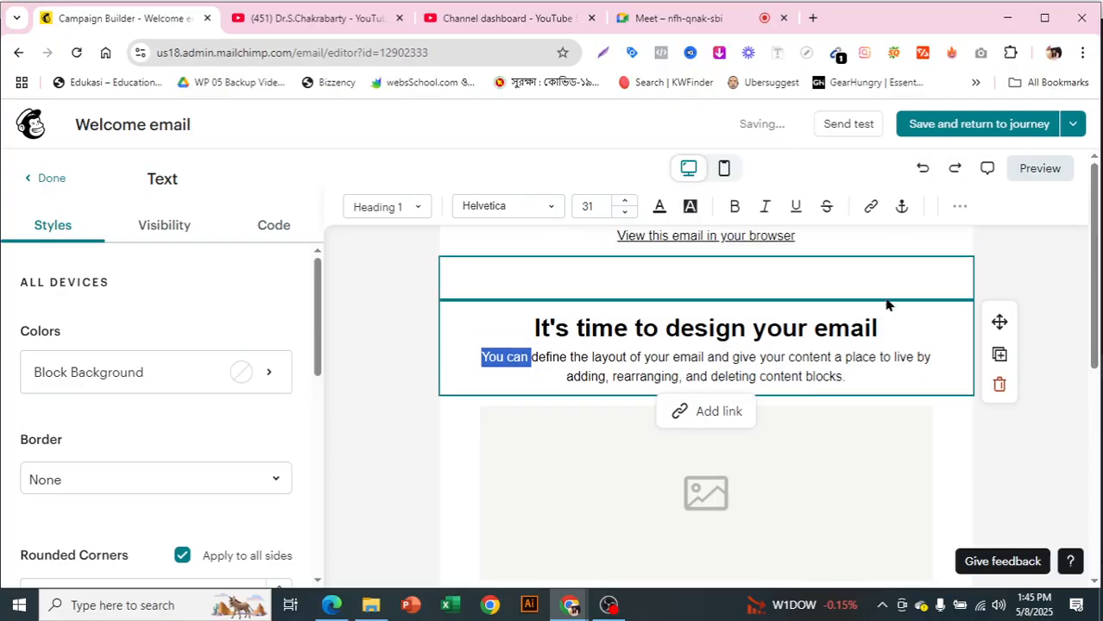
left_click_drag(878, 328, 534, 337)
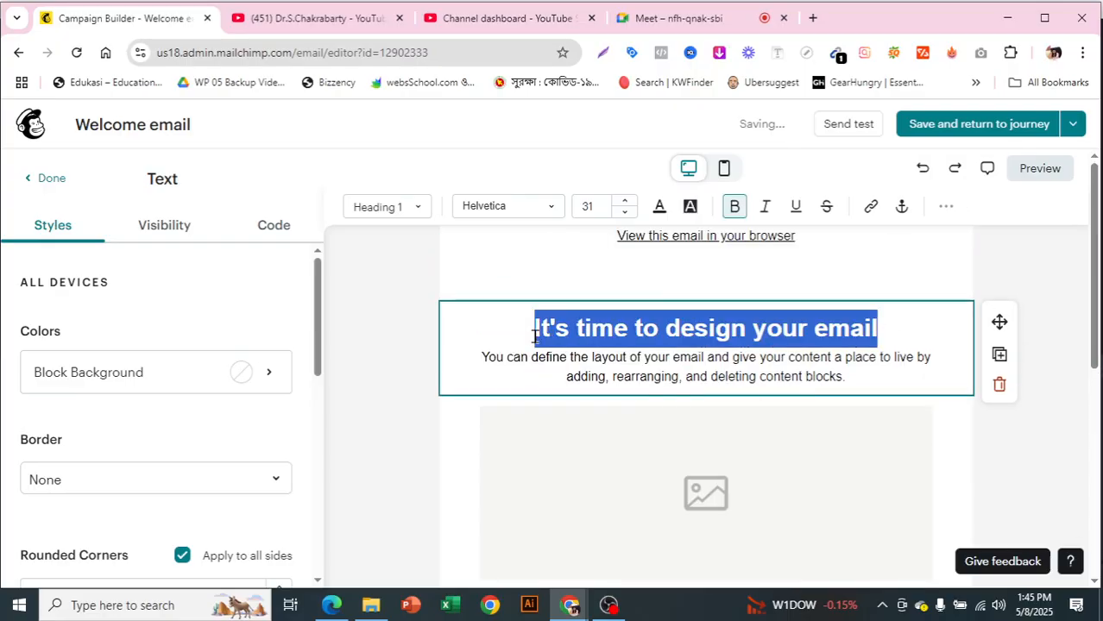
key("BackSpace")
type("Welcome t")
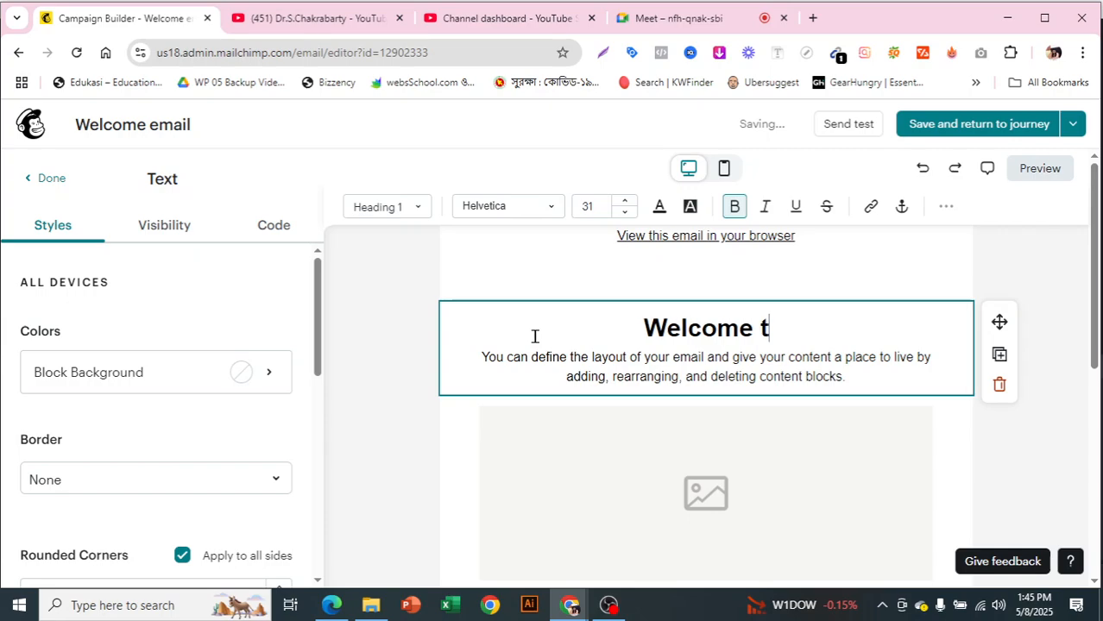
type("o our site")
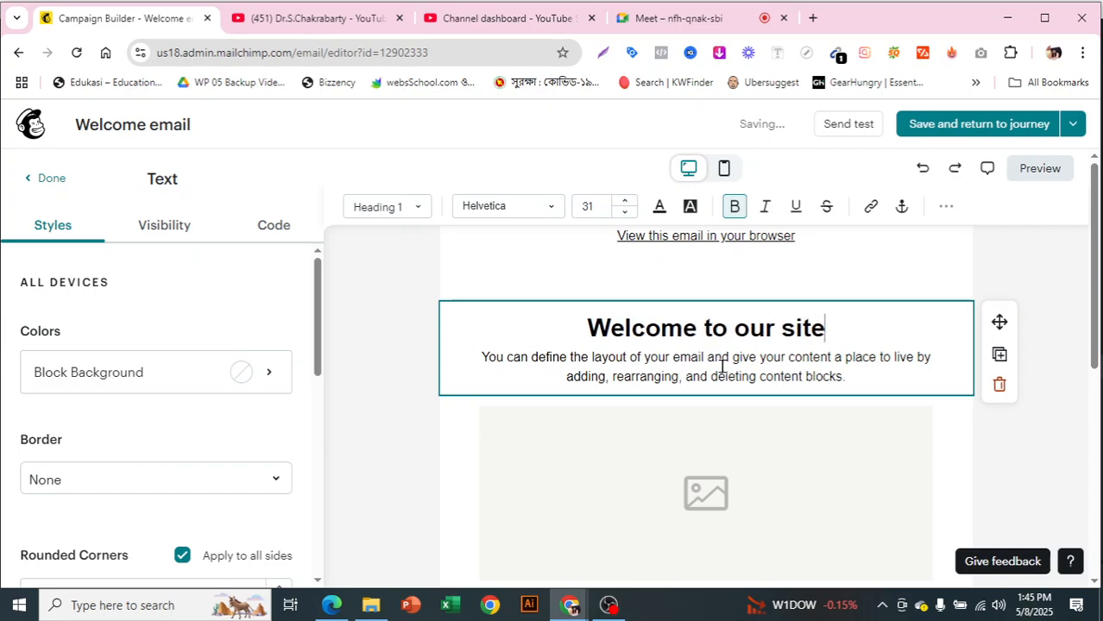
- Remove the placeholder image block below the introductory text
scroll(725, 371, "down", 1)
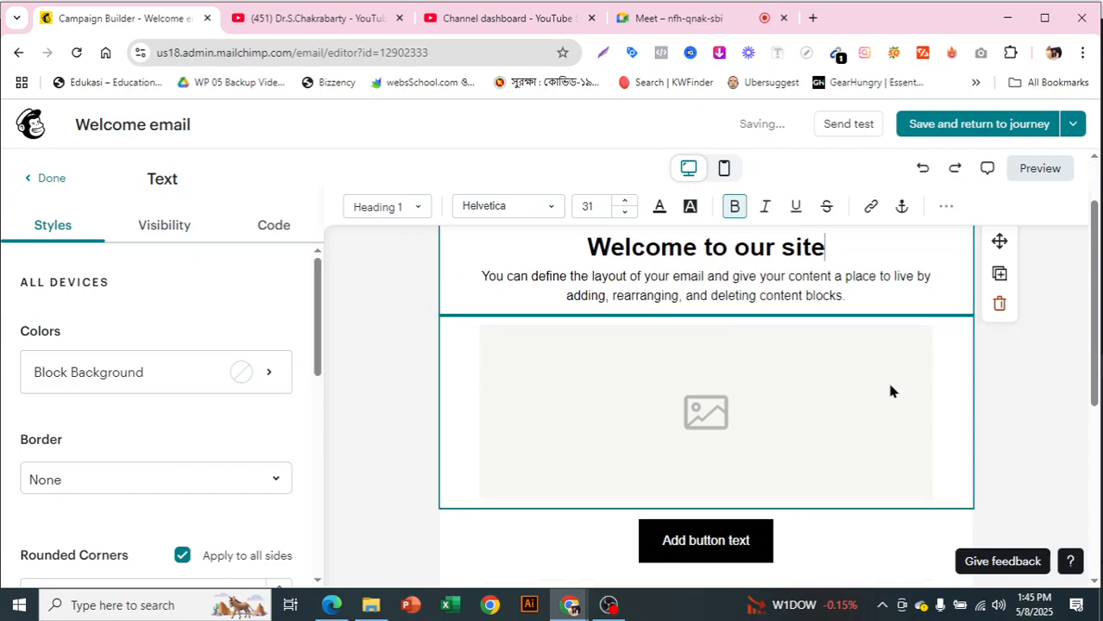
left_click(983, 477)
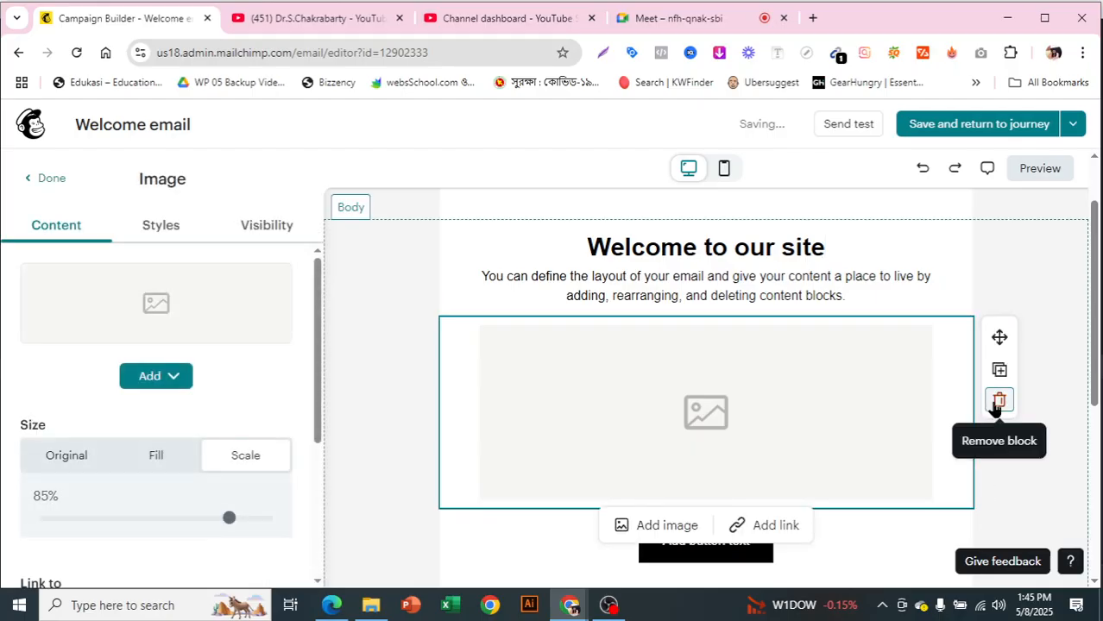
left_click(997, 399)
- Change the email button's label to "Get 30% off"
left_click_drag(663, 346, 755, 352)
type("Ge")
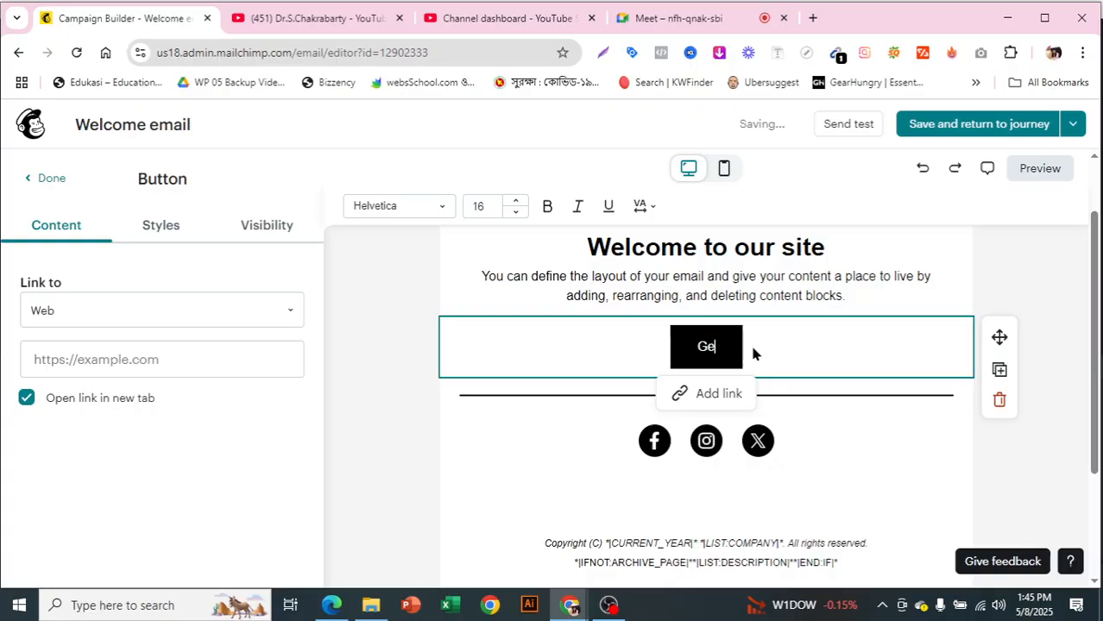
type("t 30%")
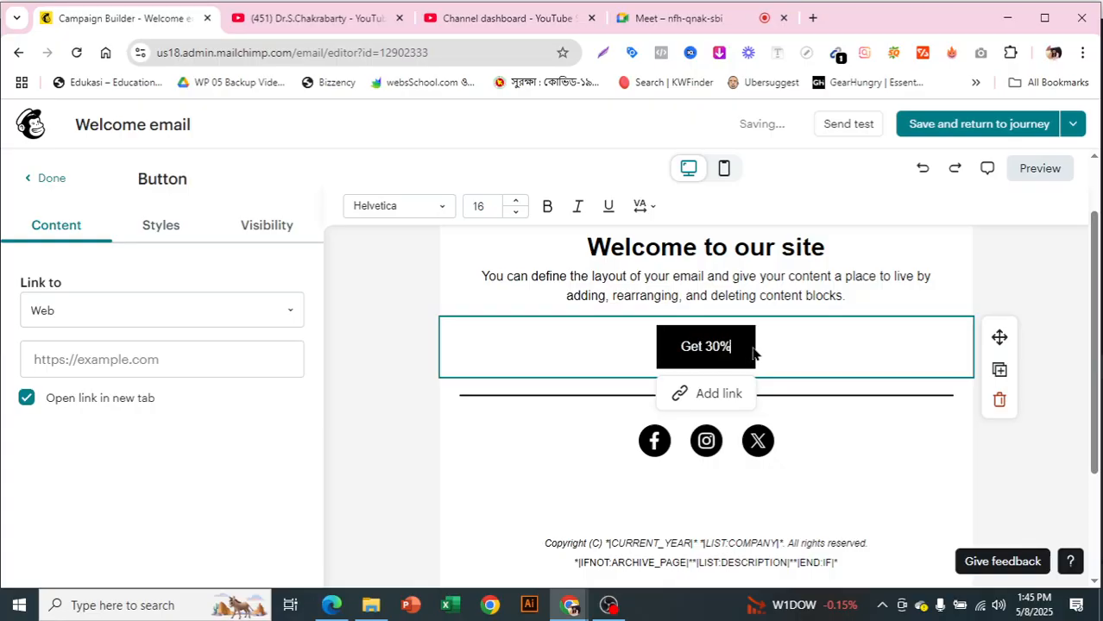
type(" off")
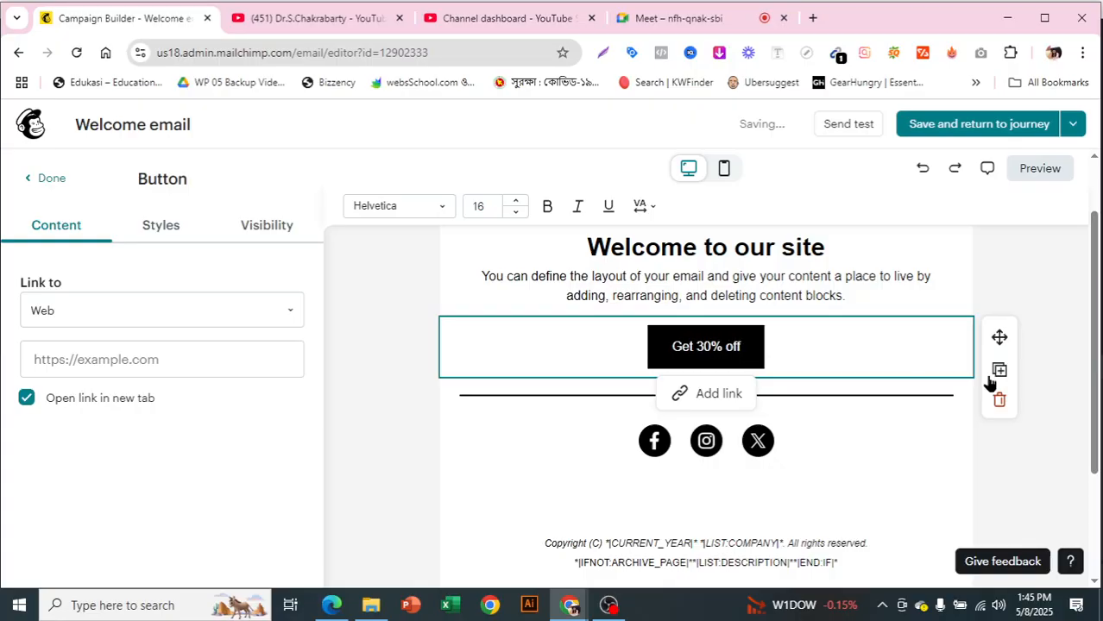
- Save the Welcome email and exit to the journey without resolving the placeholder text error
left_click(1033, 474)
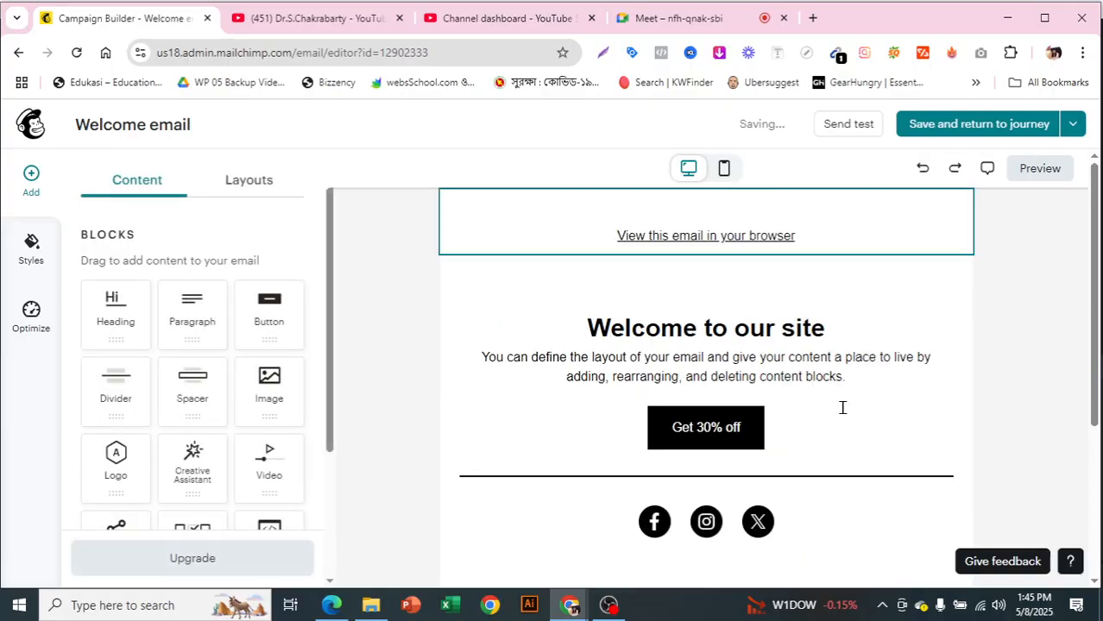
left_click(999, 130)
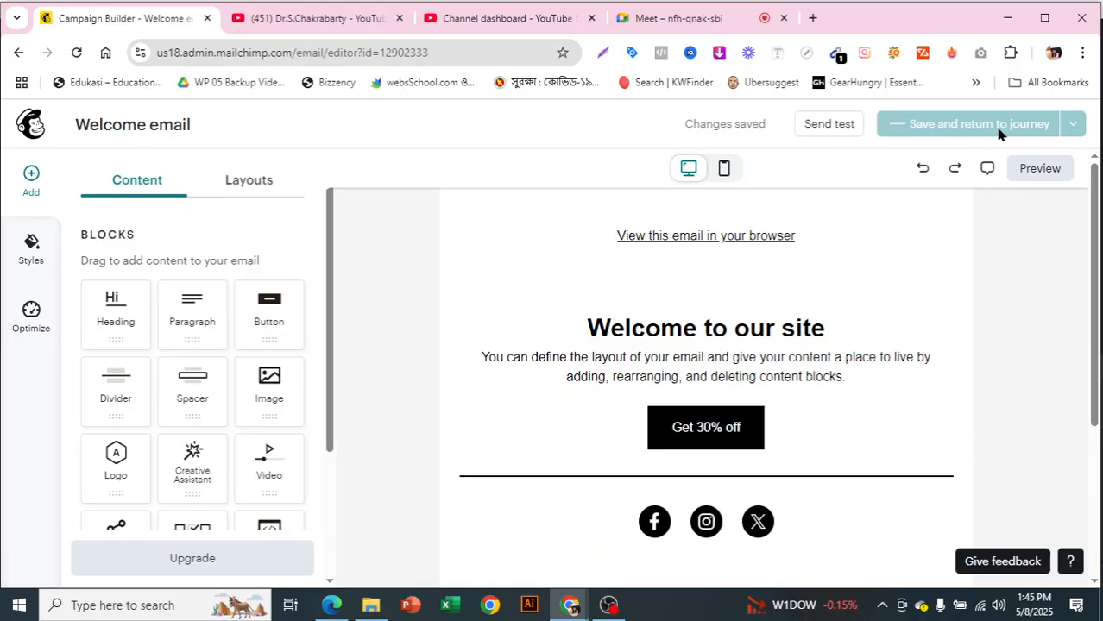
scroll(892, 365, "down", 1)
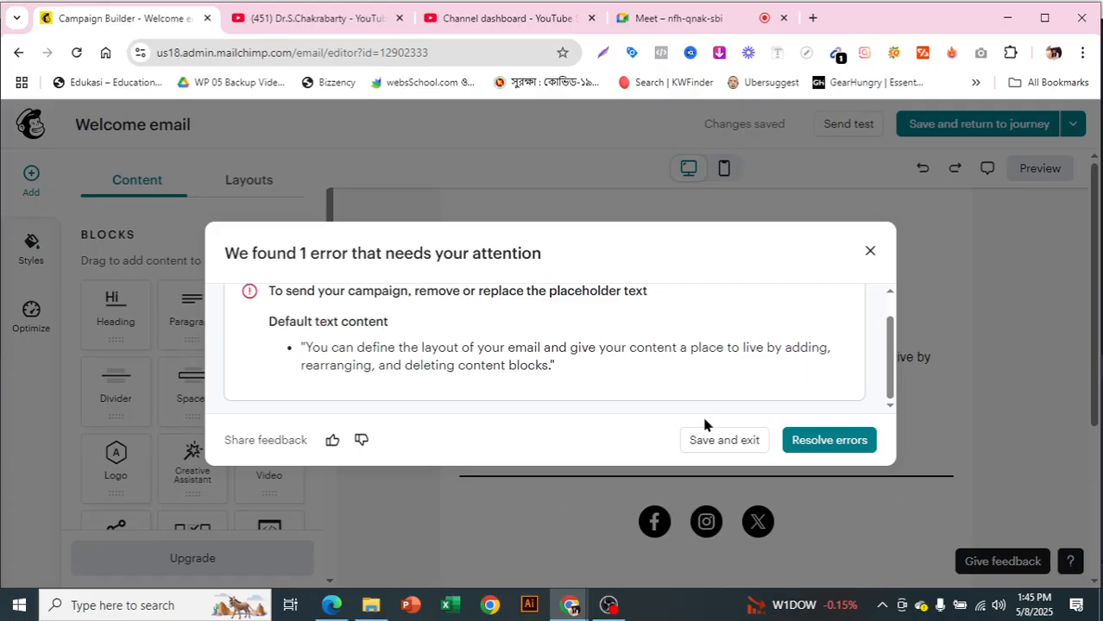
left_click(715, 442)
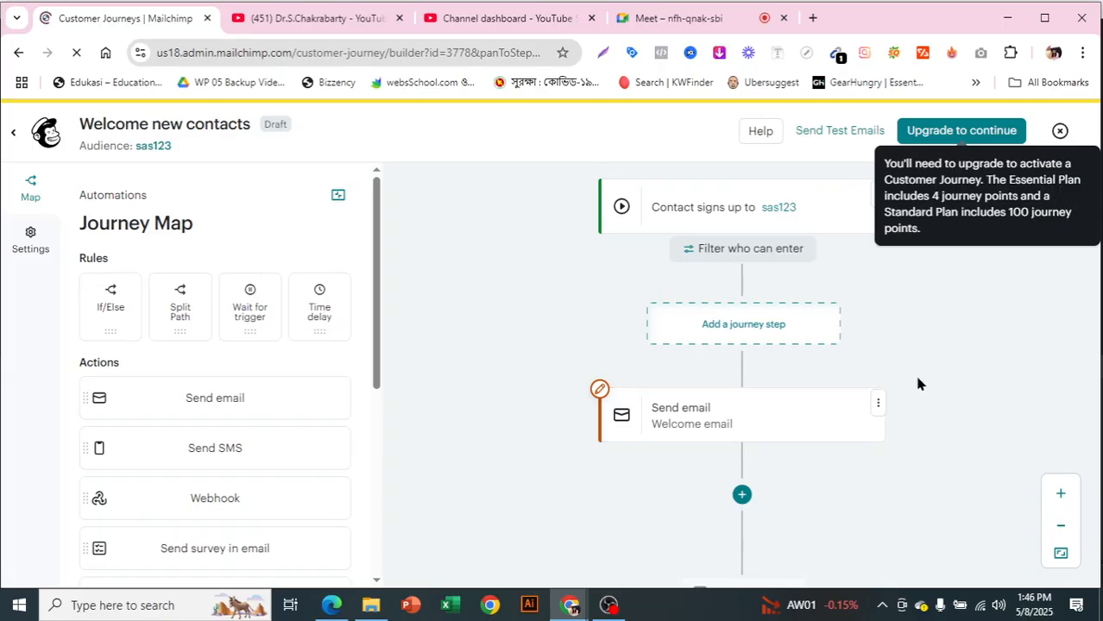
- Add an If/Else rule between the Welcome email and the contact exit
scroll(913, 380, "down", 1)
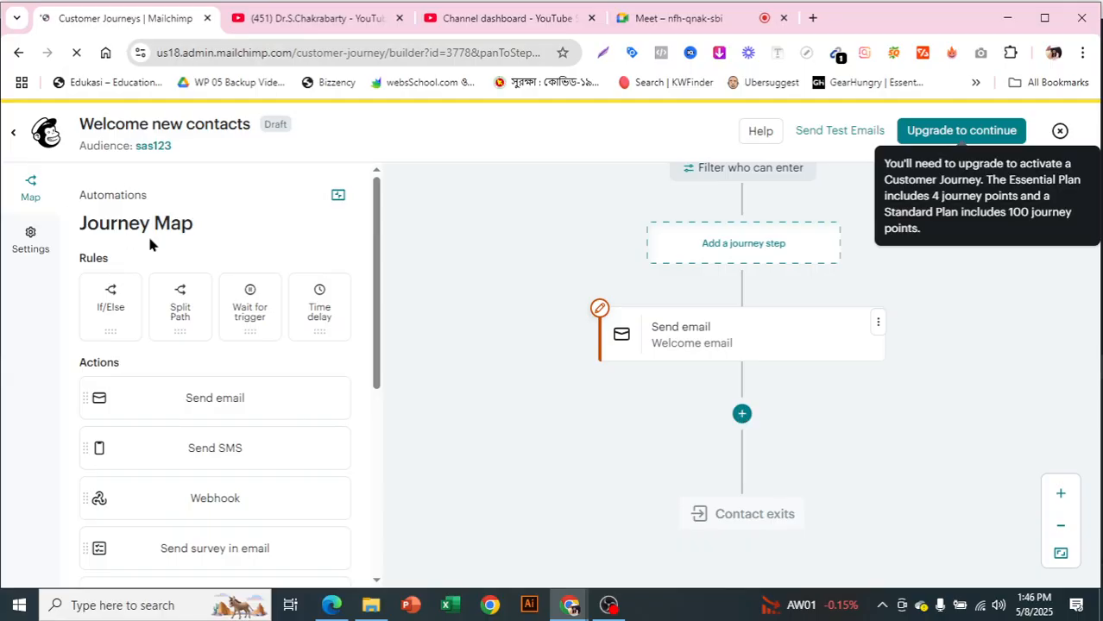
left_click(742, 416)
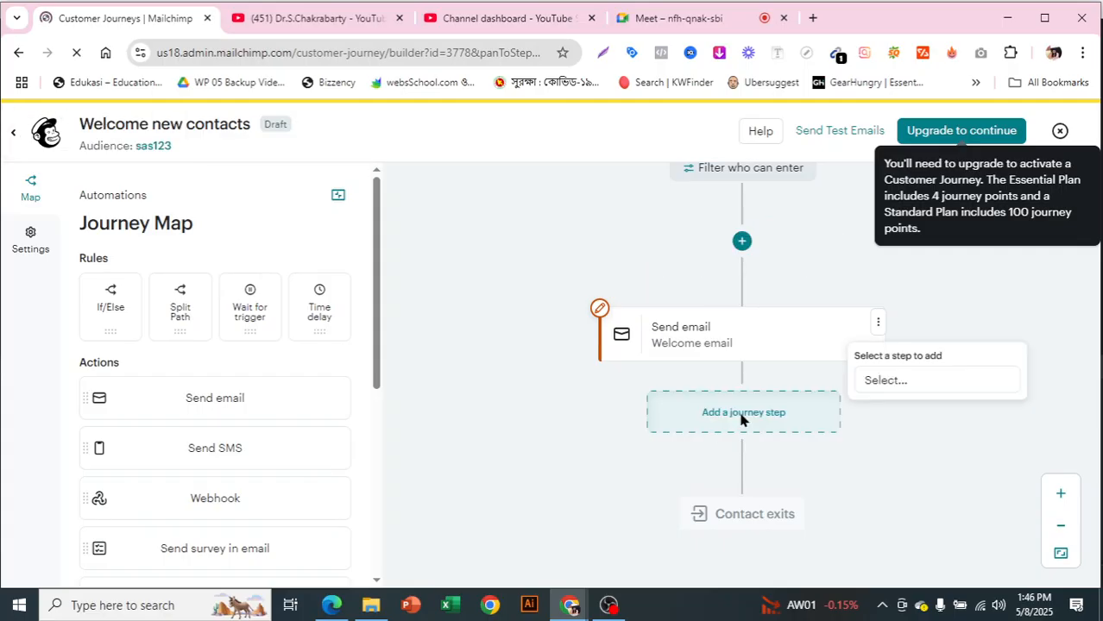
left_click(887, 381)
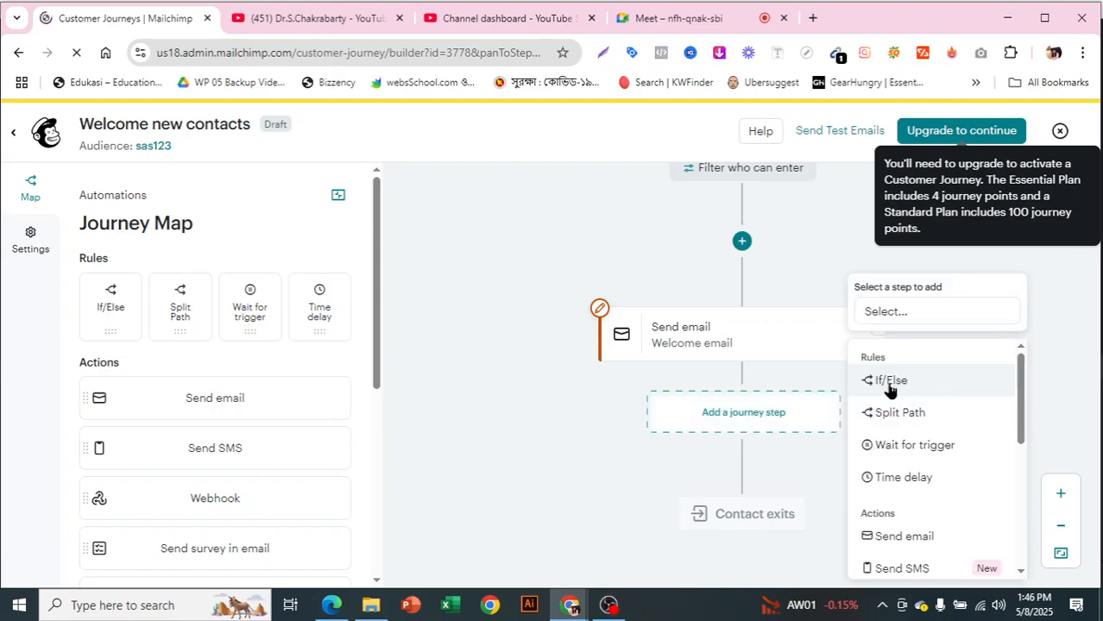
left_click(889, 382)
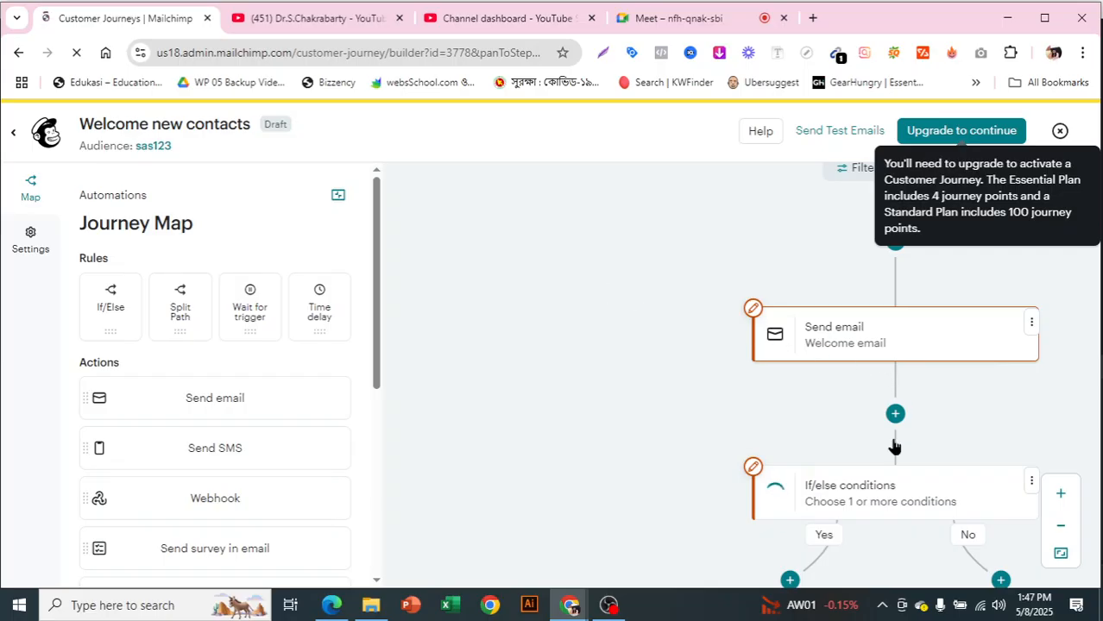
scroll(863, 432, "down", 2)
left_click(782, 345)
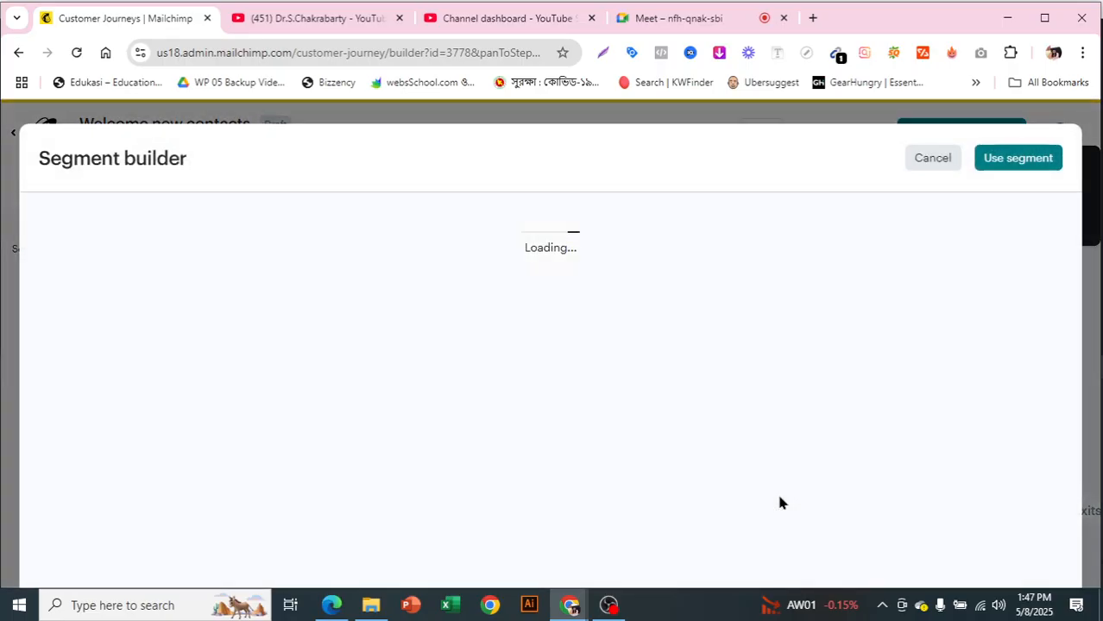
left_click(935, 160)
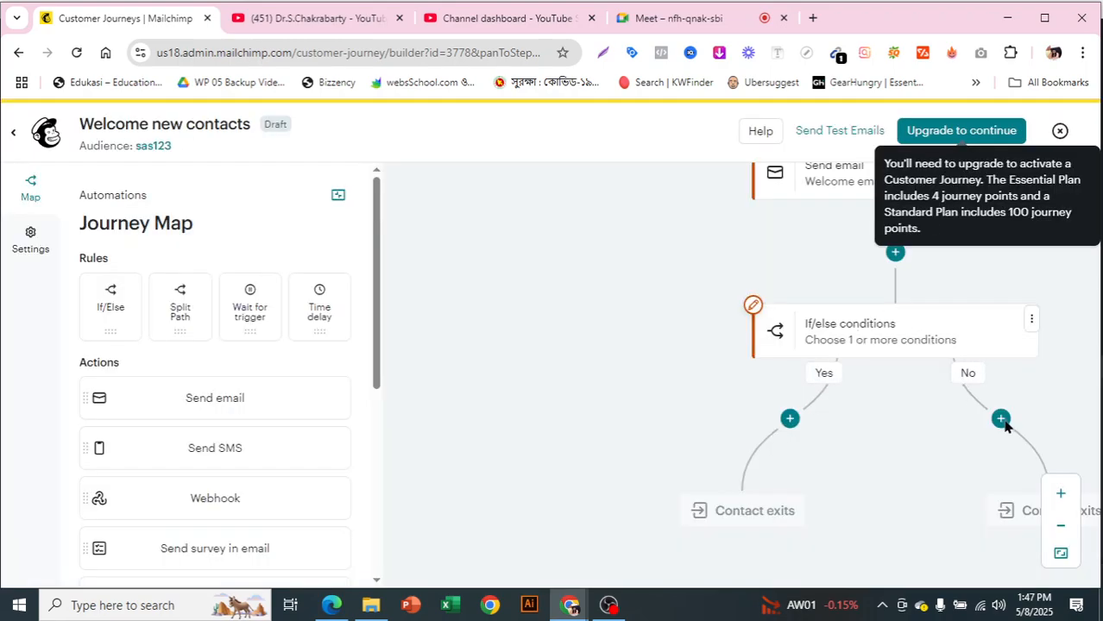
- Add a Time delay step to the No branch of the if/else conditions
mouse_move(1002, 423)
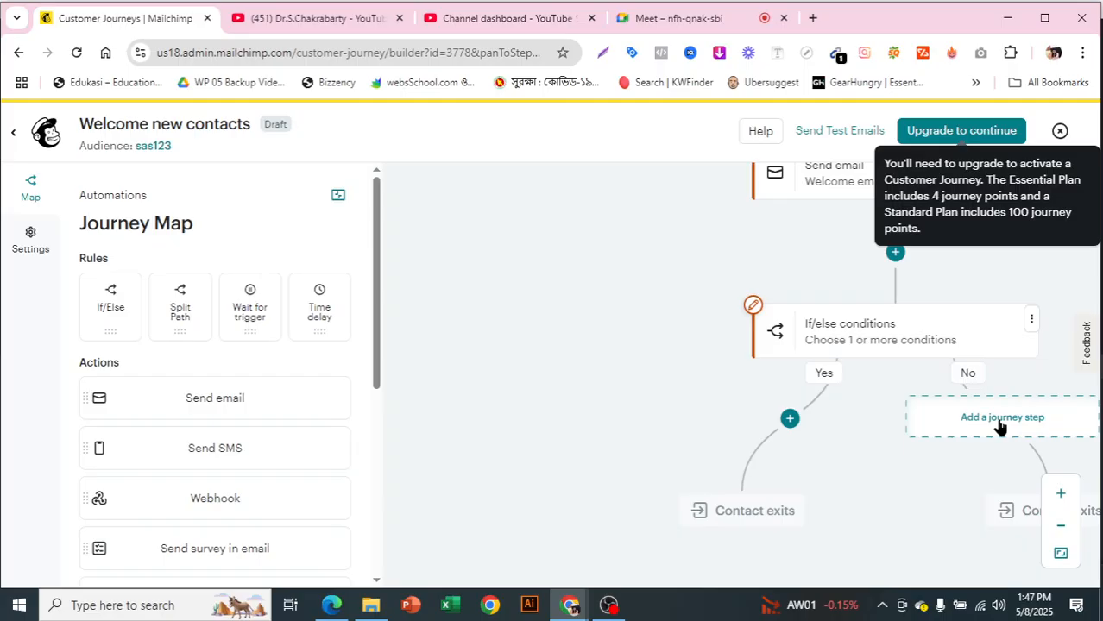
left_click(1000, 423)
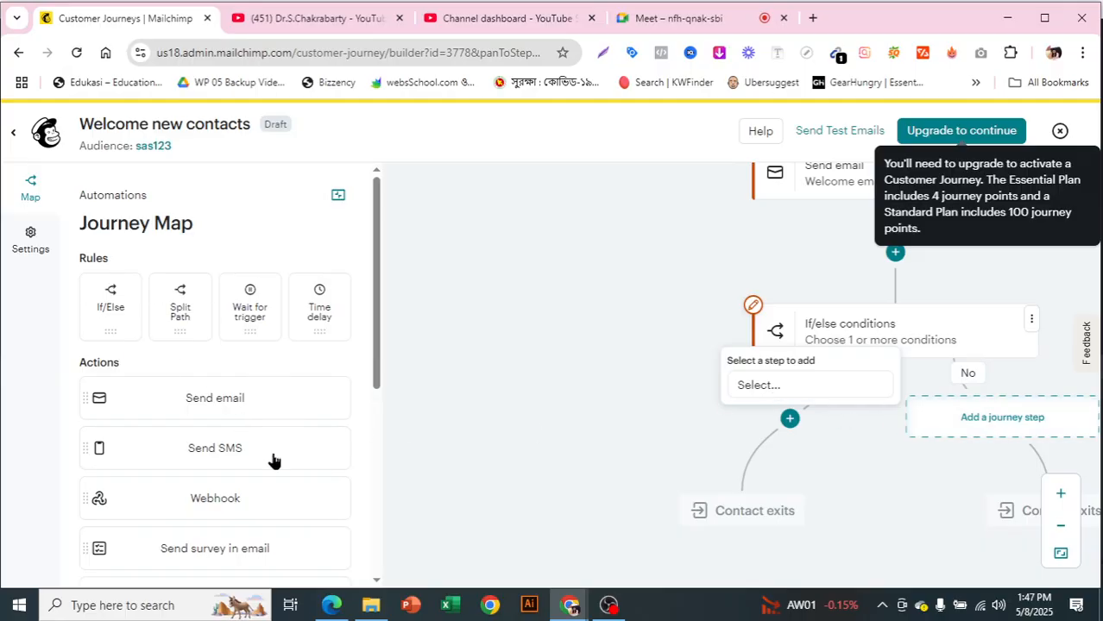
left_click(780, 385)
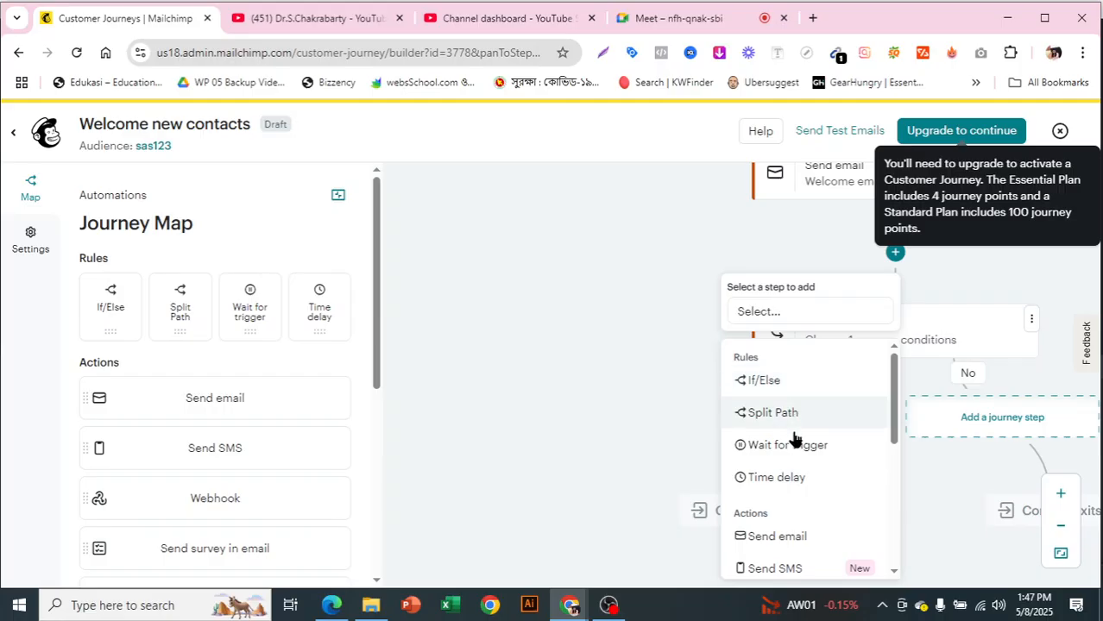
scroll(785, 448, "down", 2)
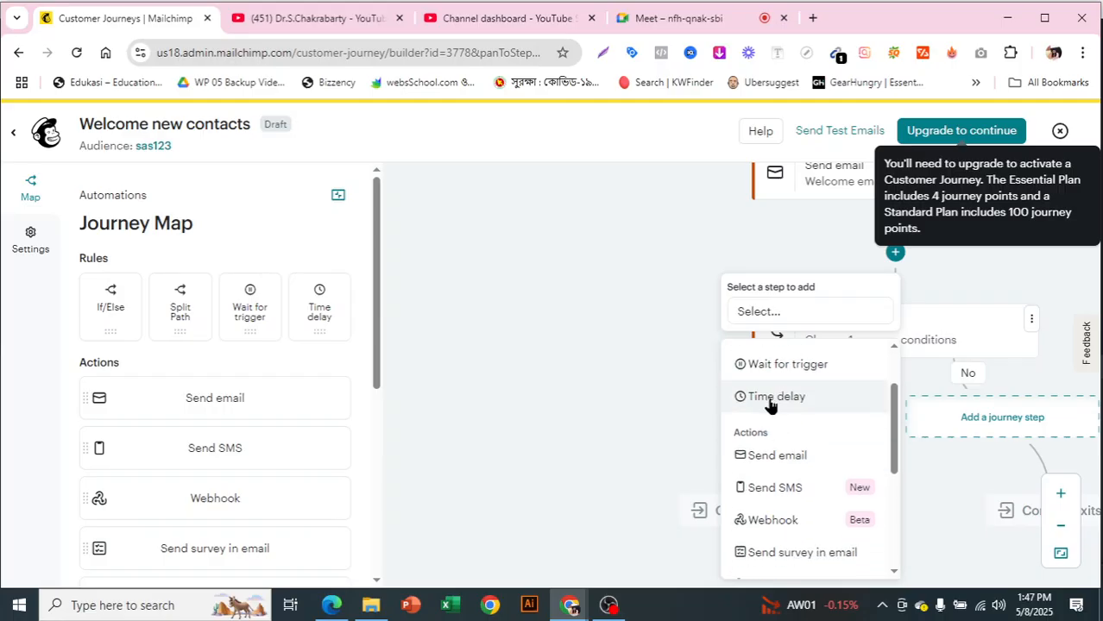
left_click(1008, 423)
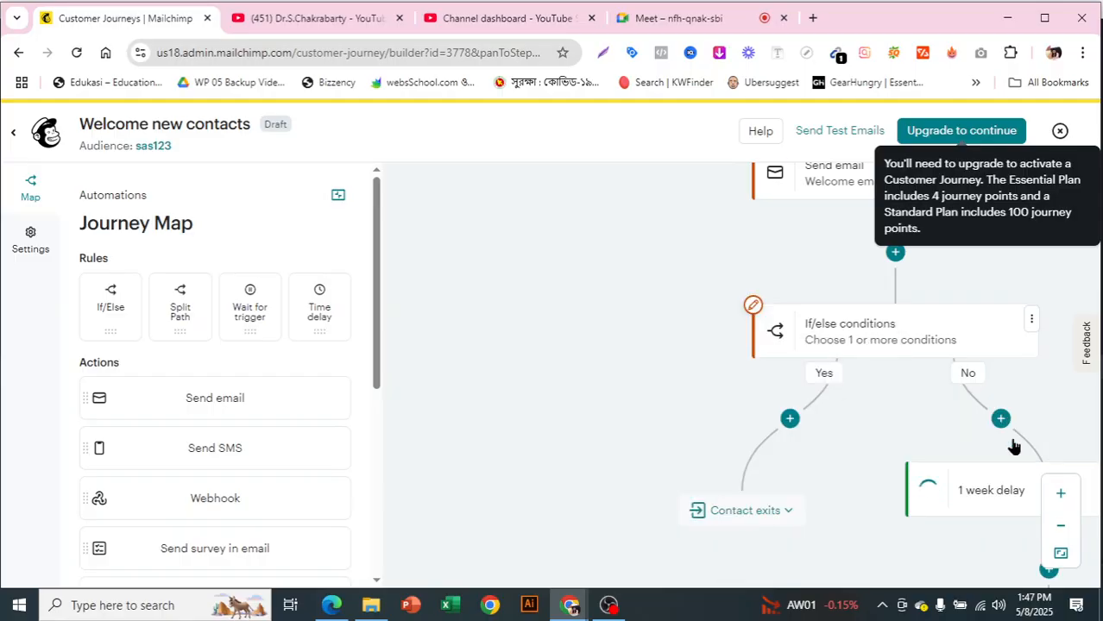
- Set the No branch's time delay to 5 days and save it
left_click(973, 504)
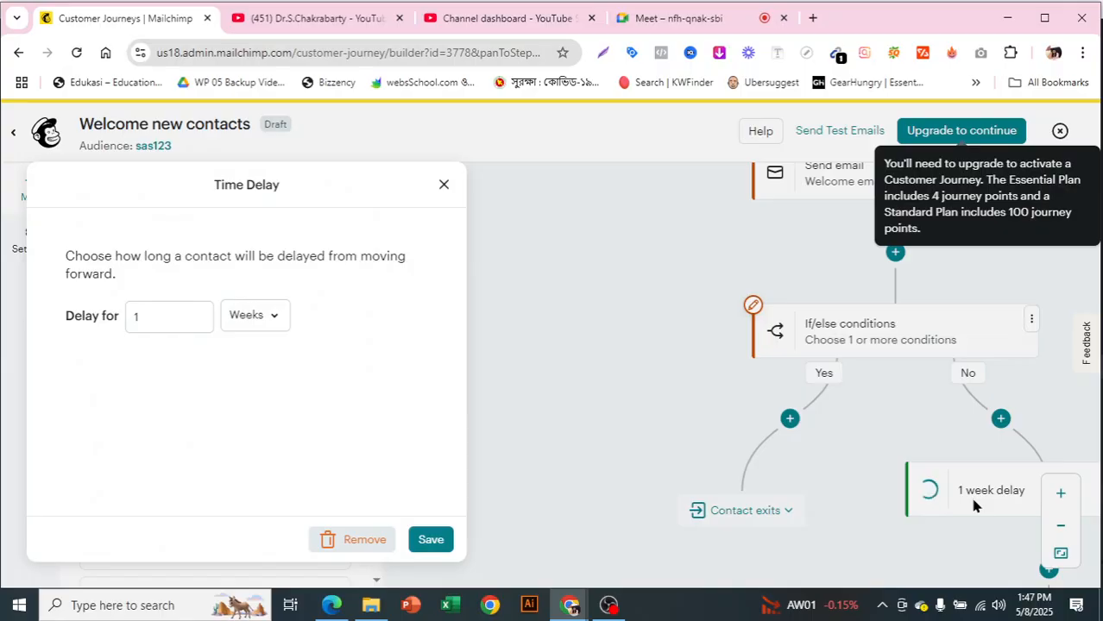
left_click(162, 321)
key("BackSpace")
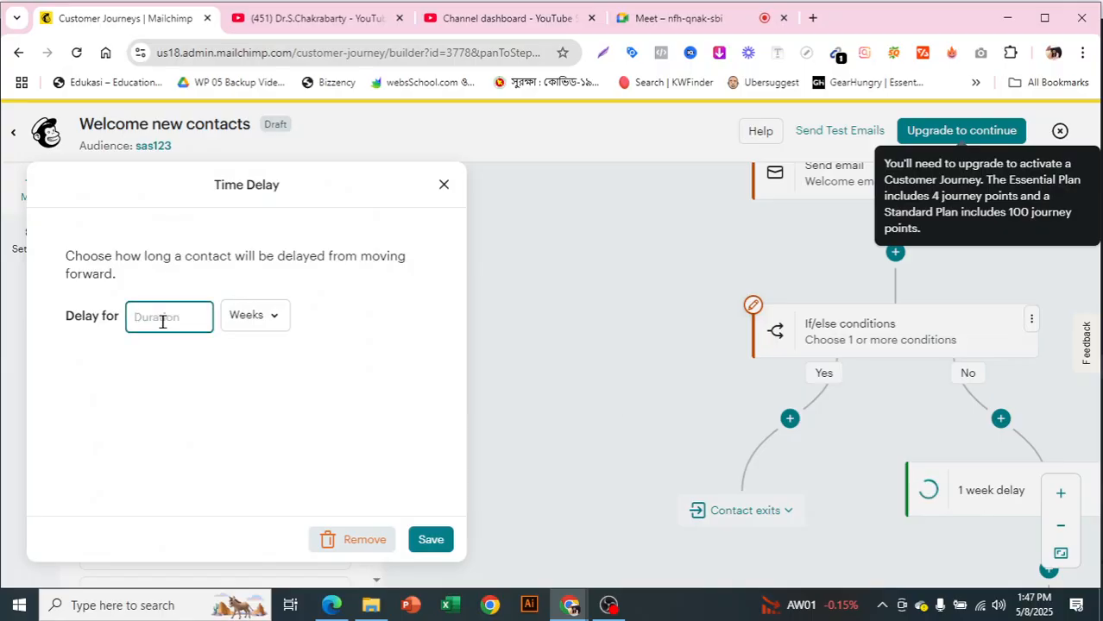
left_click(251, 317)
type("5")
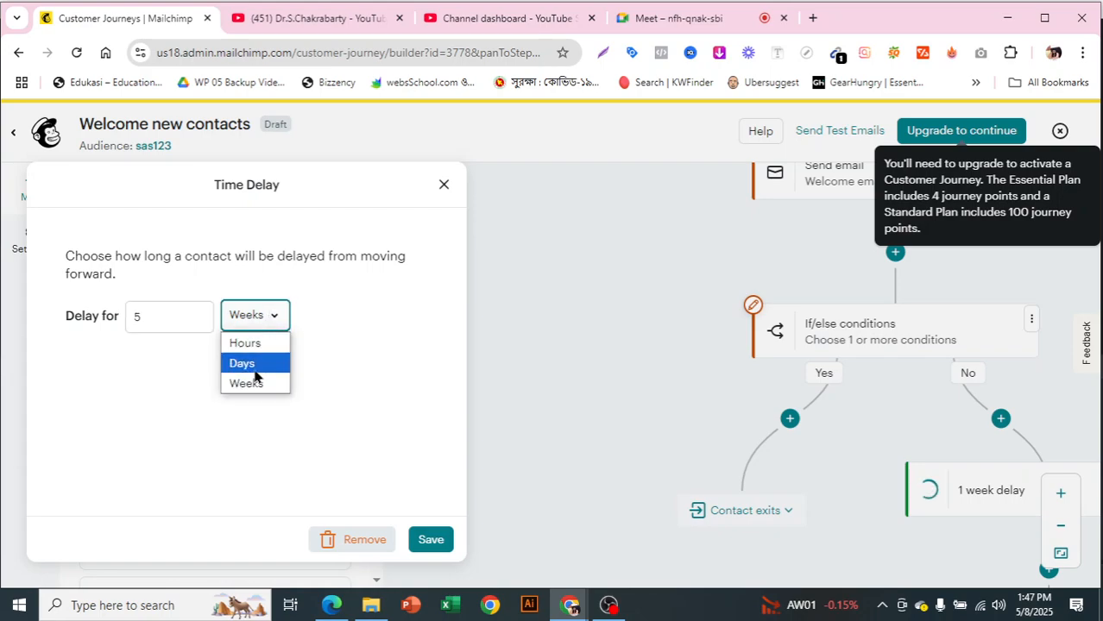
left_click(262, 364)
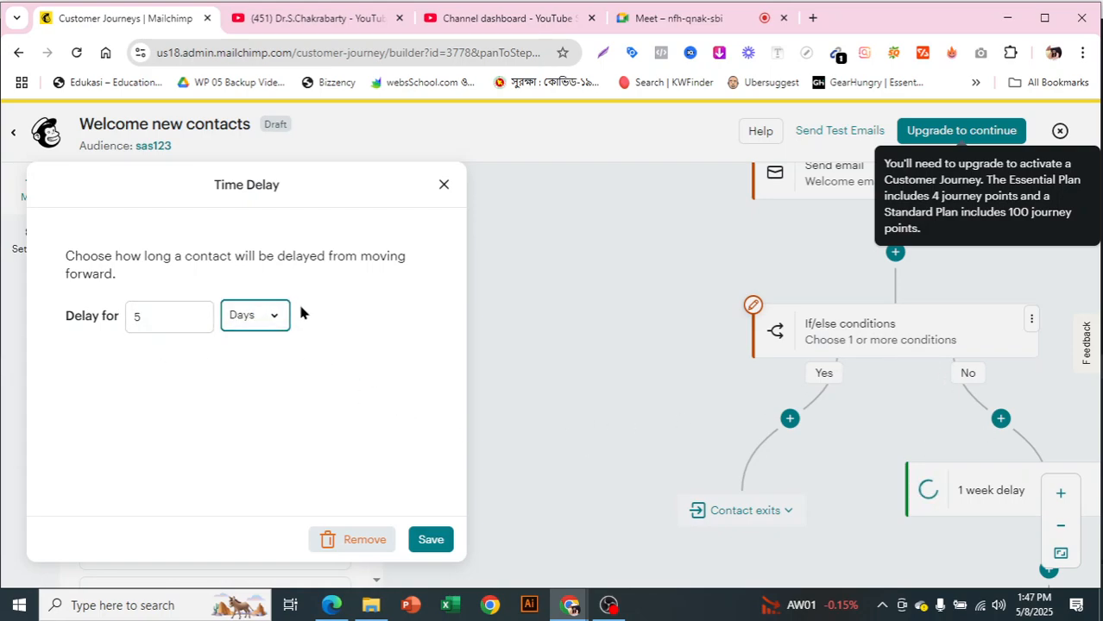
left_click(430, 540)
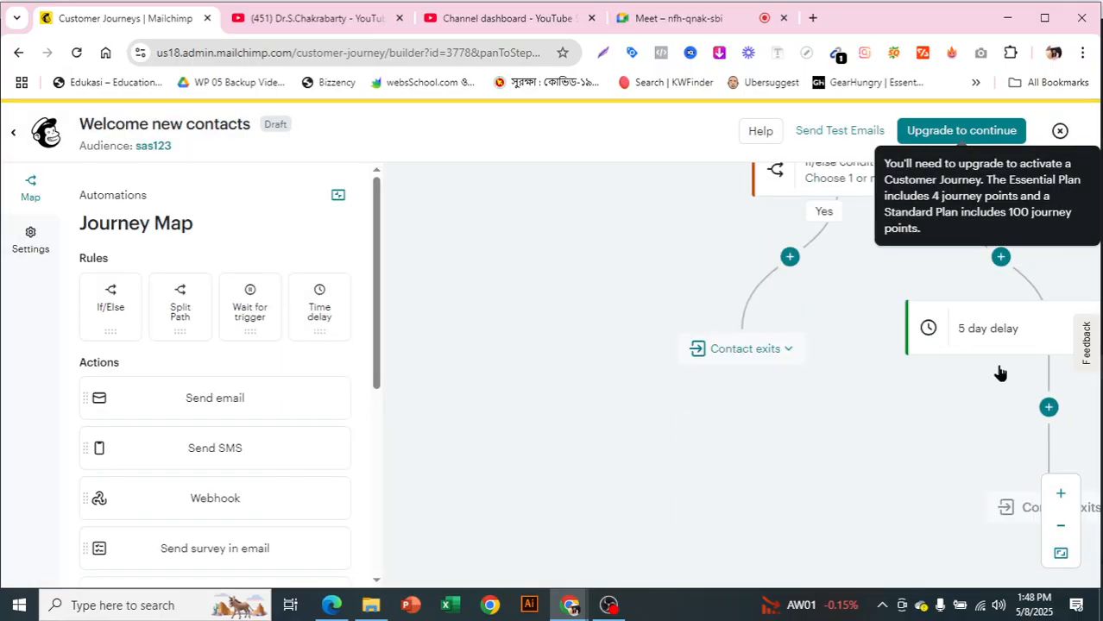
- Add a Send email step after the 5 day delay and close its settings without choosing a template
left_click(1050, 407)
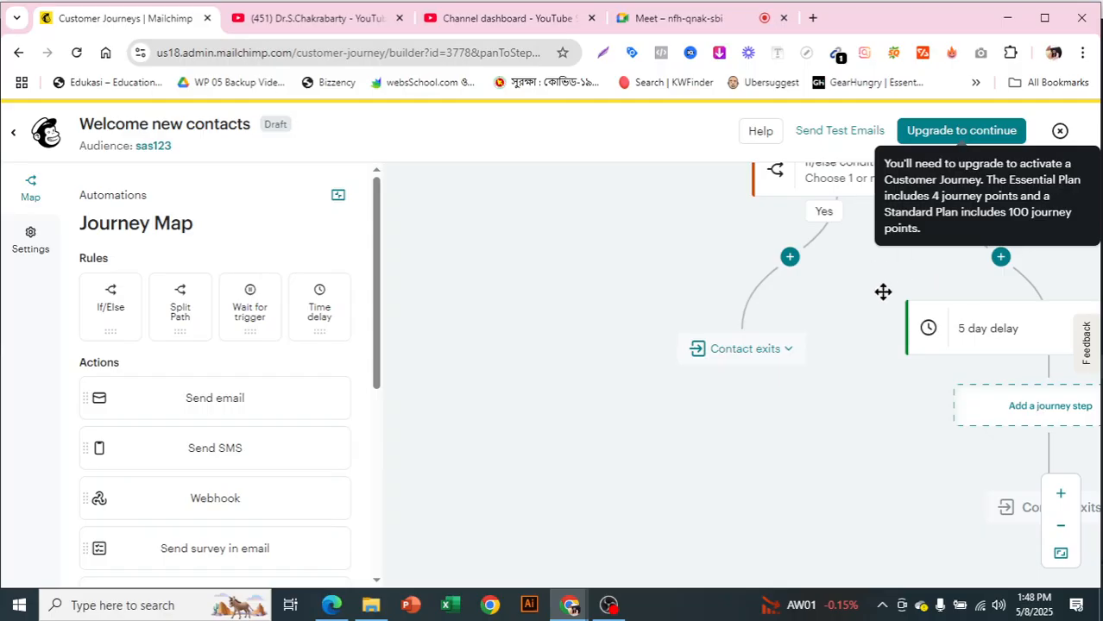
left_click(1044, 412)
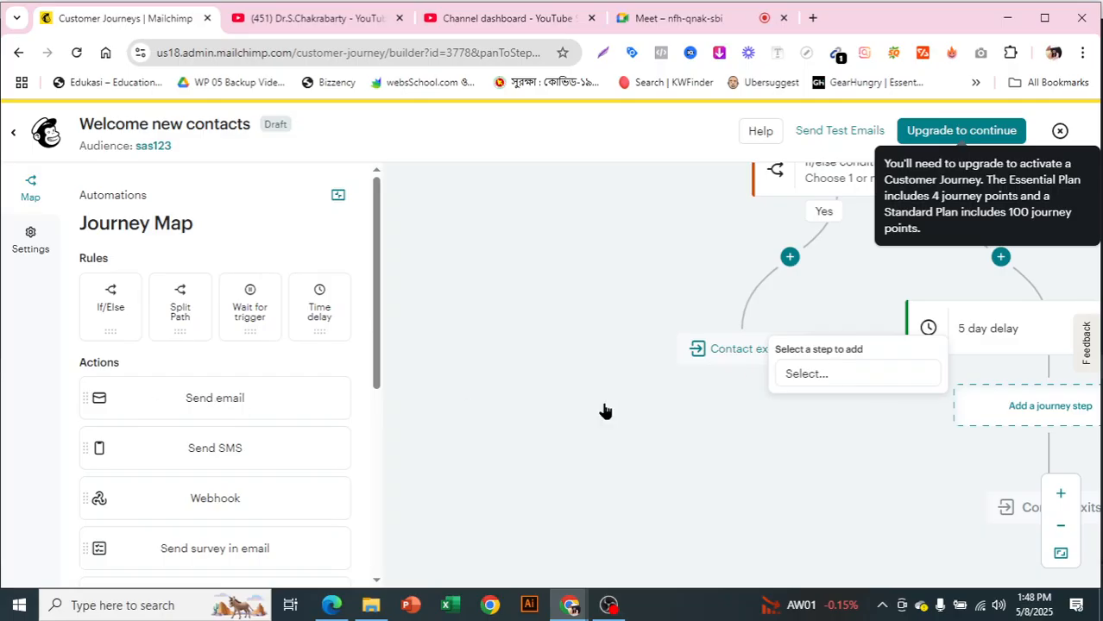
left_click(854, 373)
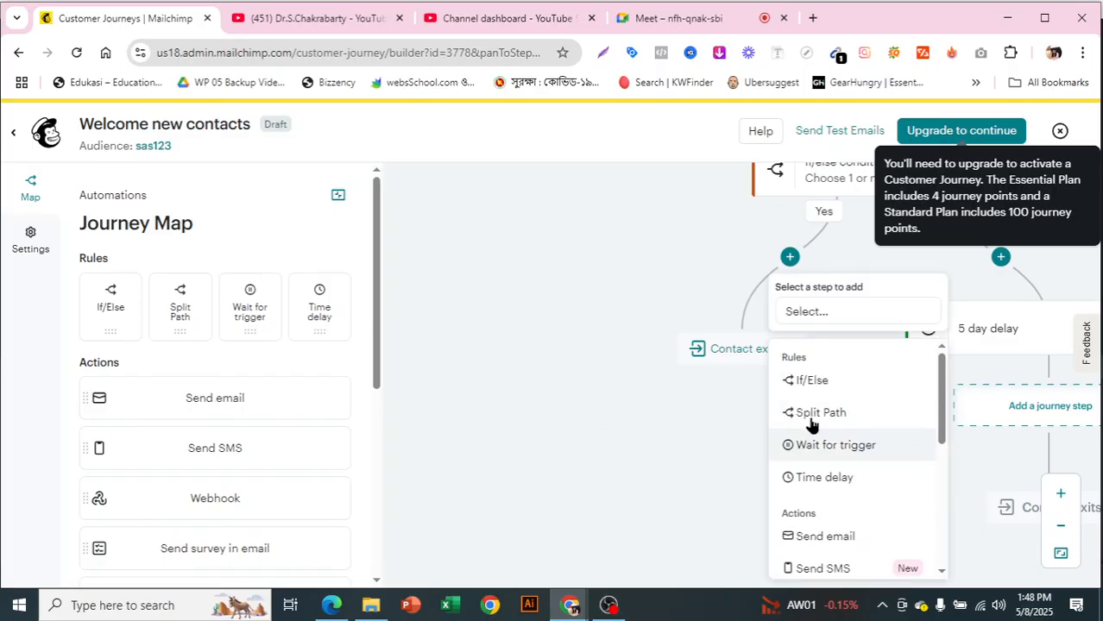
scroll(828, 466, "down", 1)
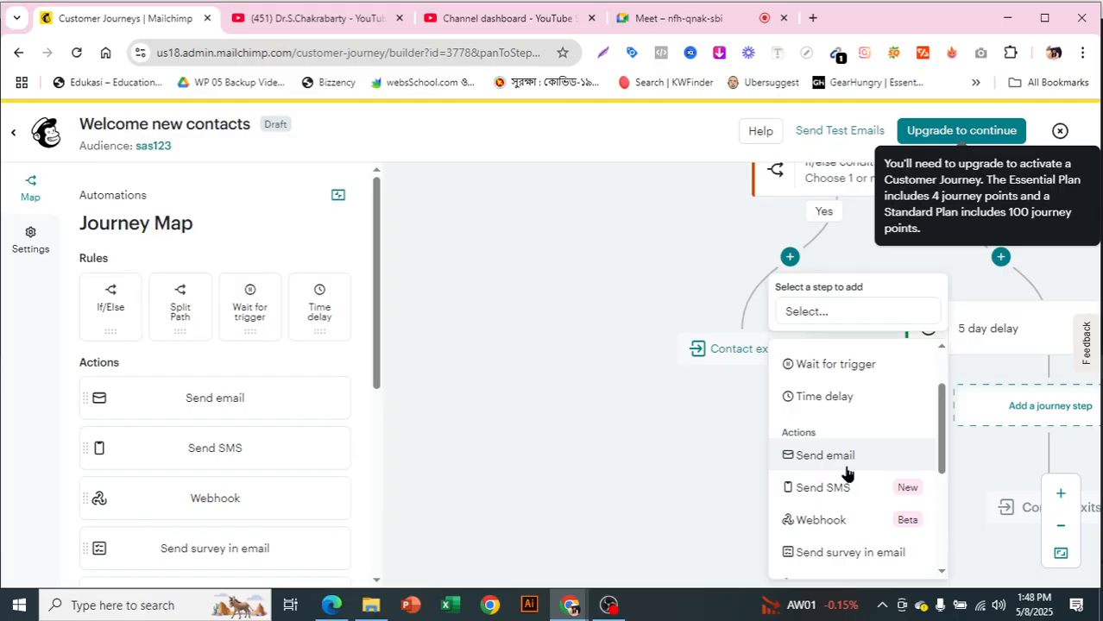
left_click(846, 473)
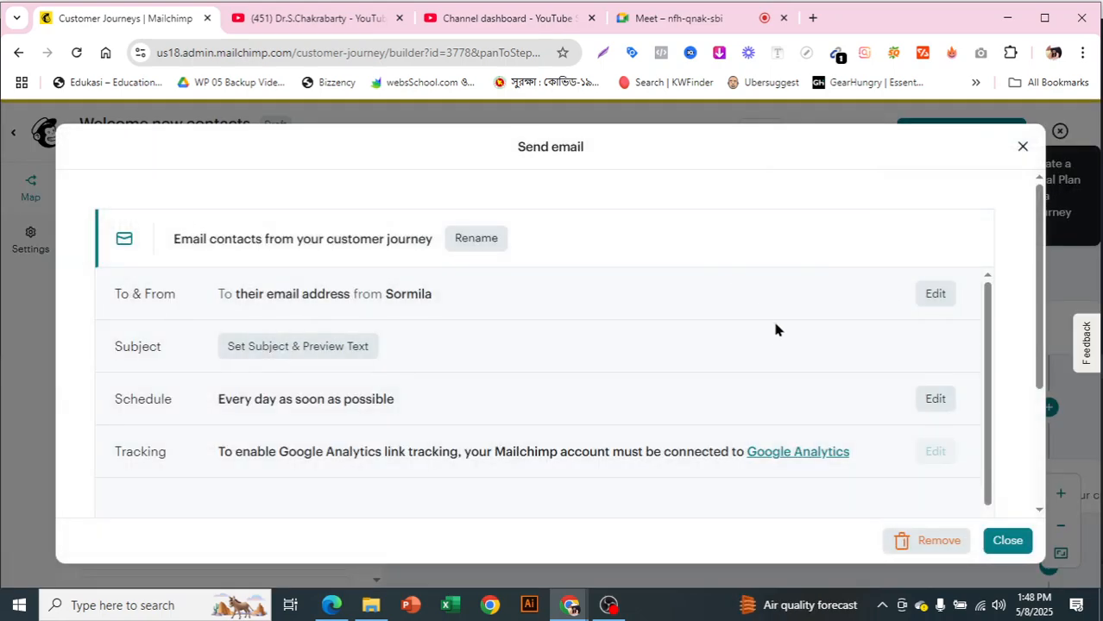
scroll(775, 328, "down", 5)
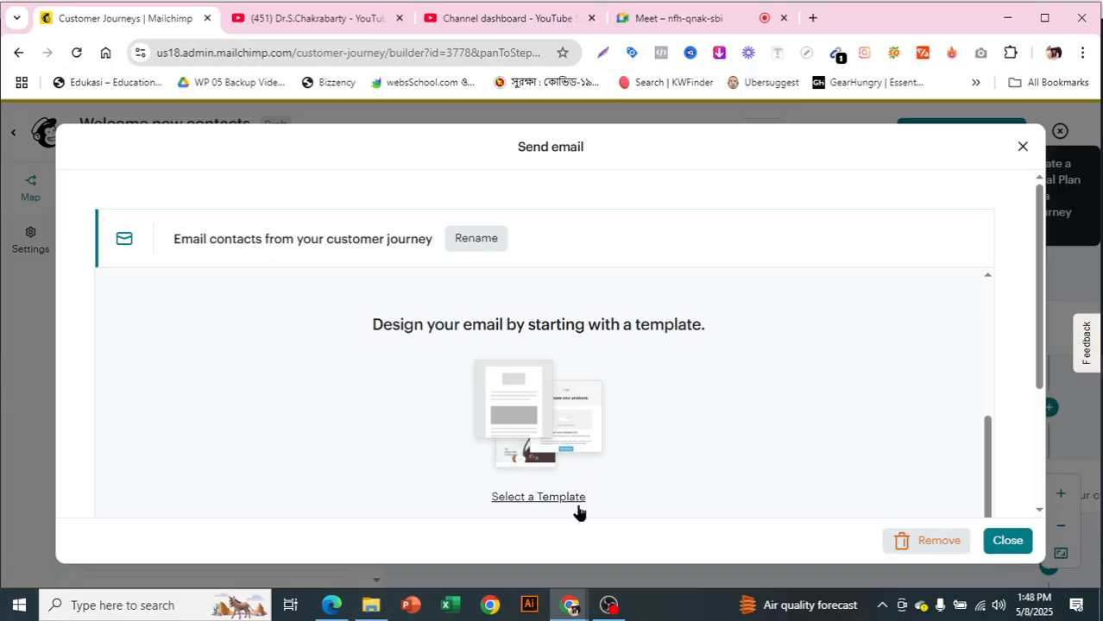
left_click(1016, 546)
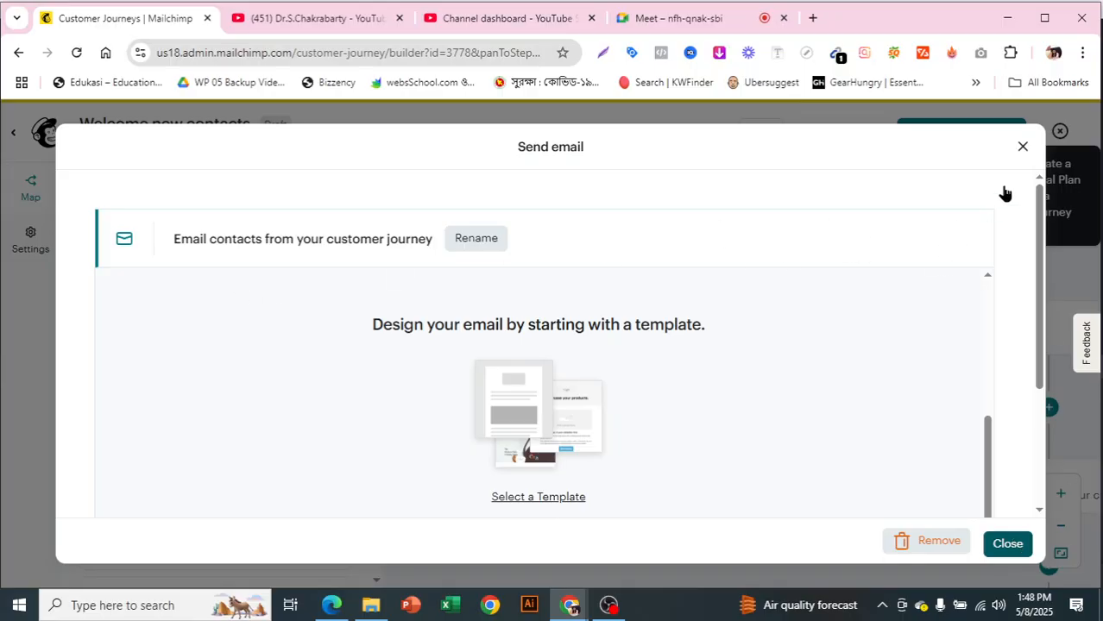
left_click(1023, 146)
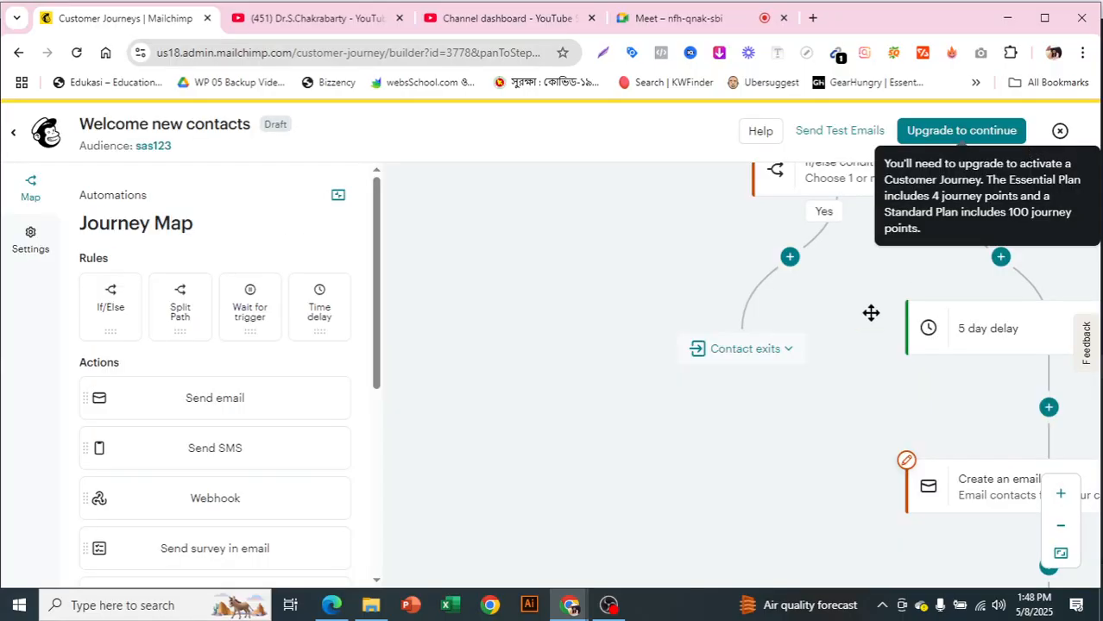
- Review the whole journey map from the sign-up trigger through the If/Else branches to the email after the delay
scroll(853, 323, "up", 5)
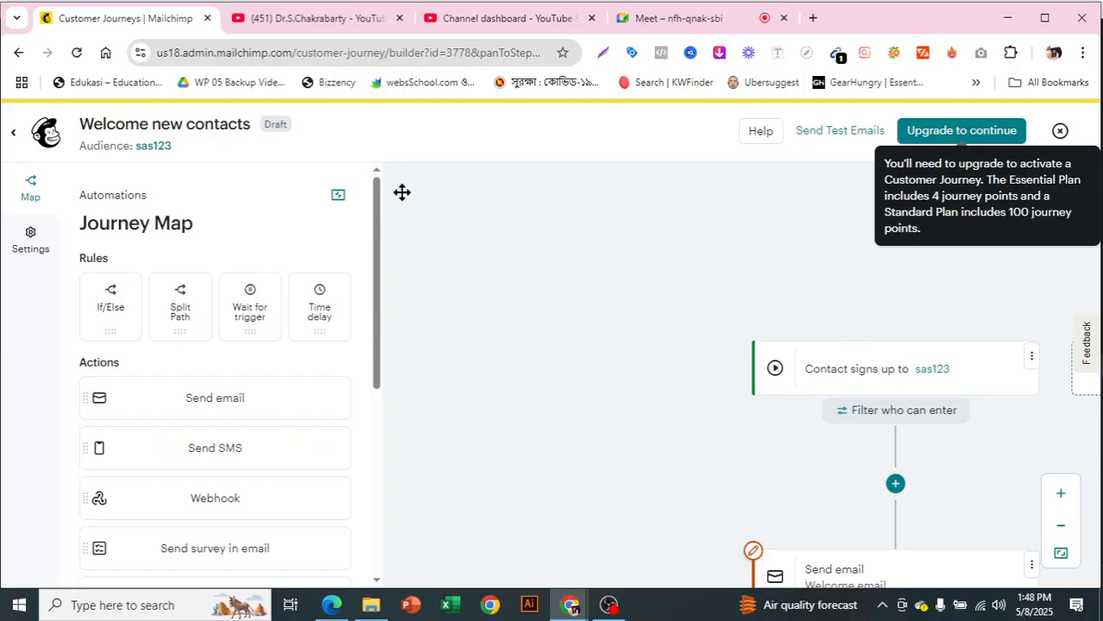
scroll(908, 426, "down", 1)
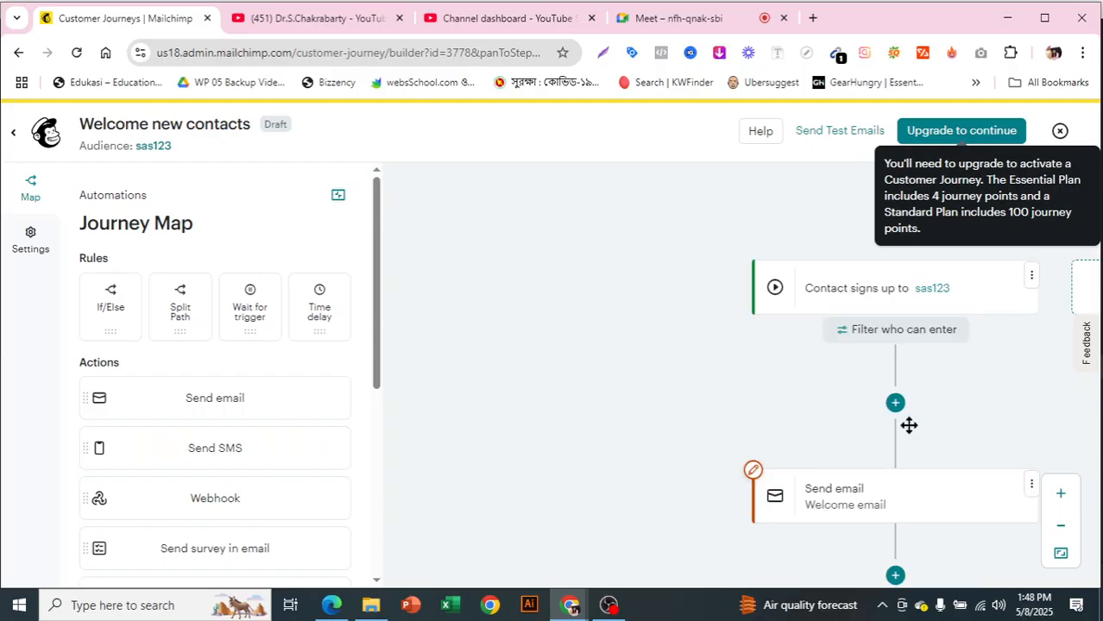
scroll(909, 425, "down", 1)
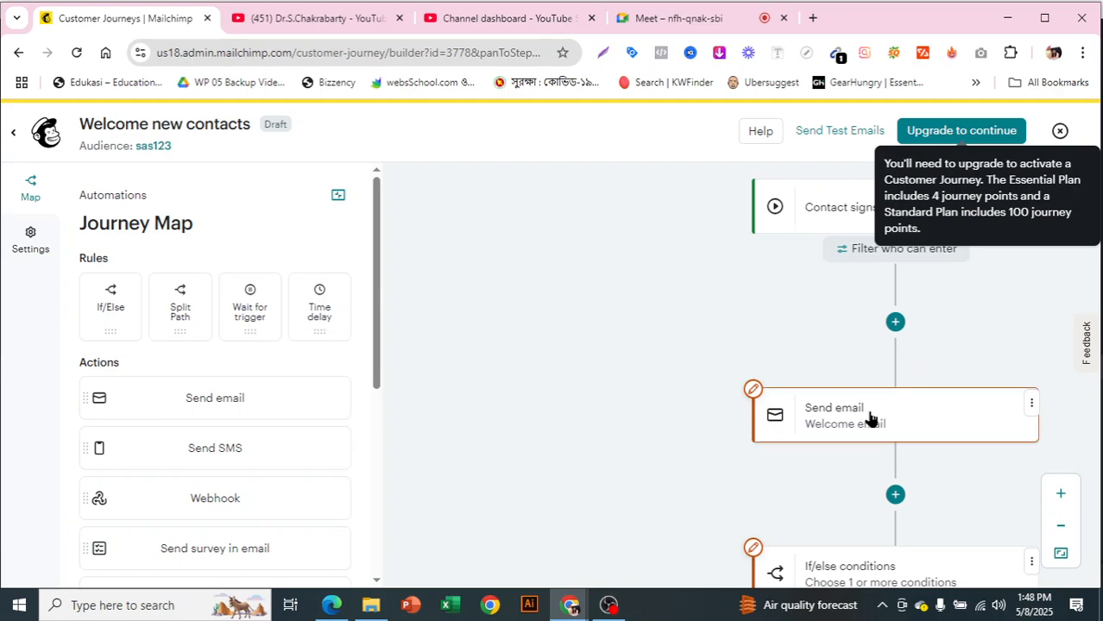
scroll(962, 402, "down", 1)
scroll(920, 345, "down", 1)
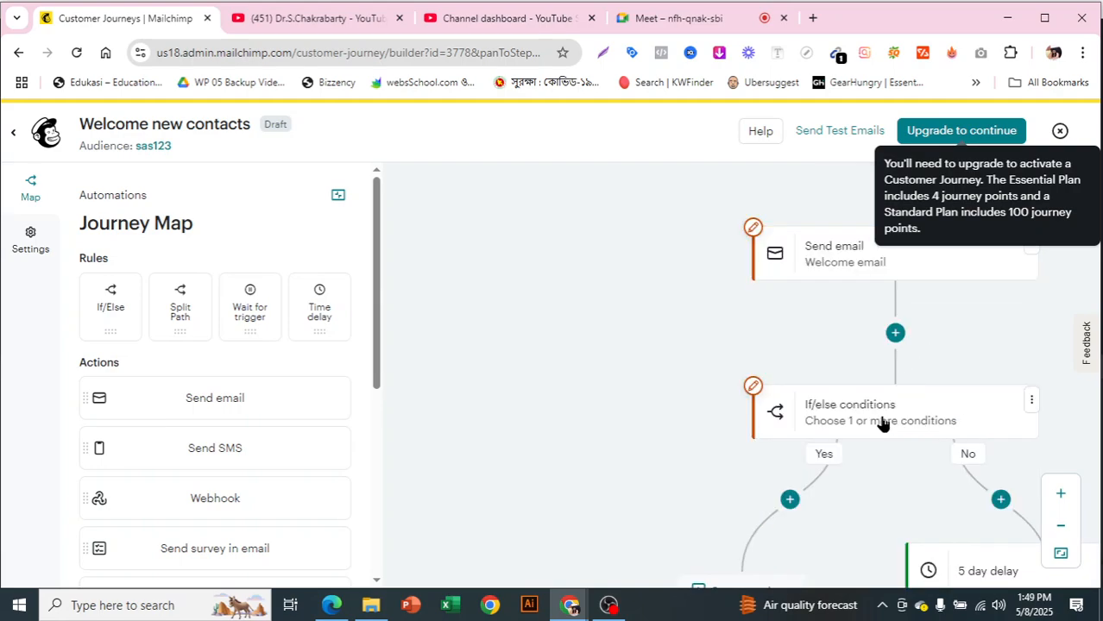
scroll(891, 259, "down", 1)
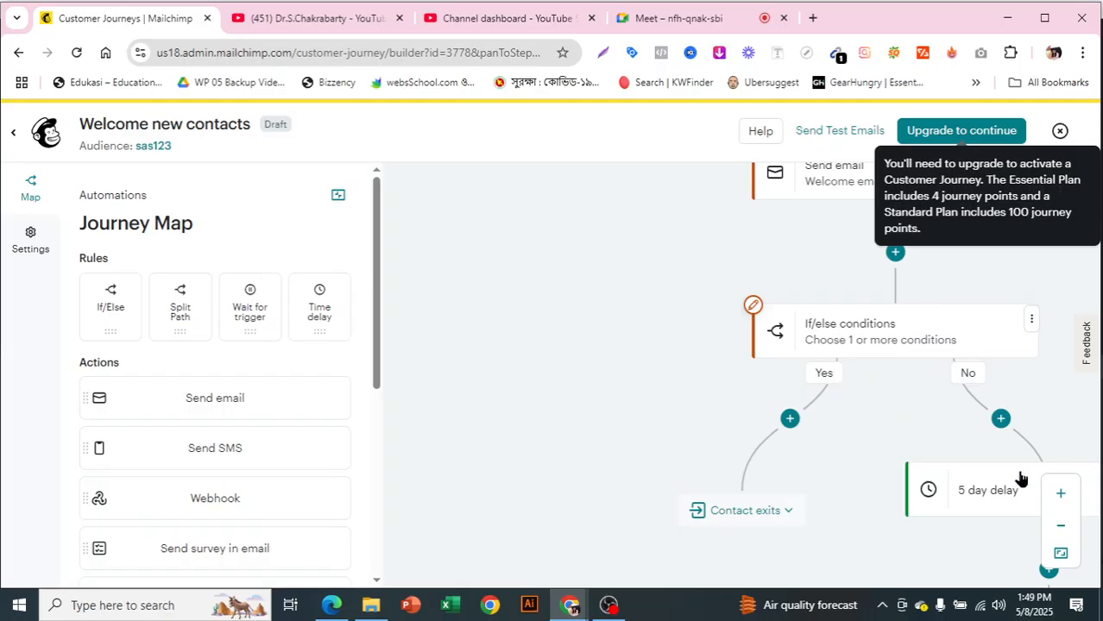
scroll(993, 480, "down", 1)
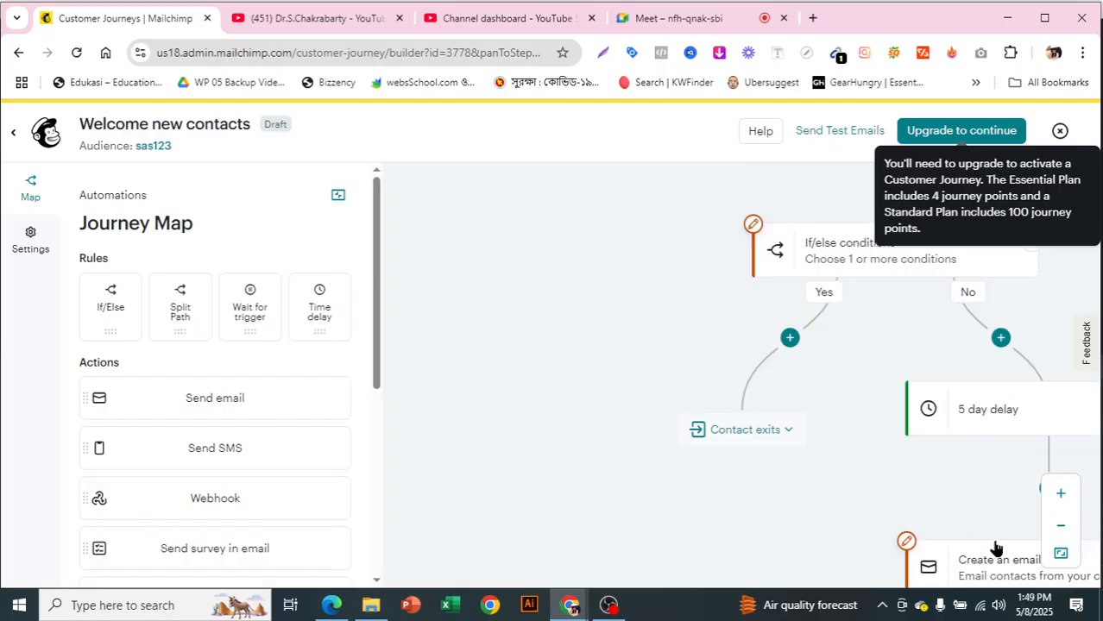
scroll(992, 539, "down", 1)
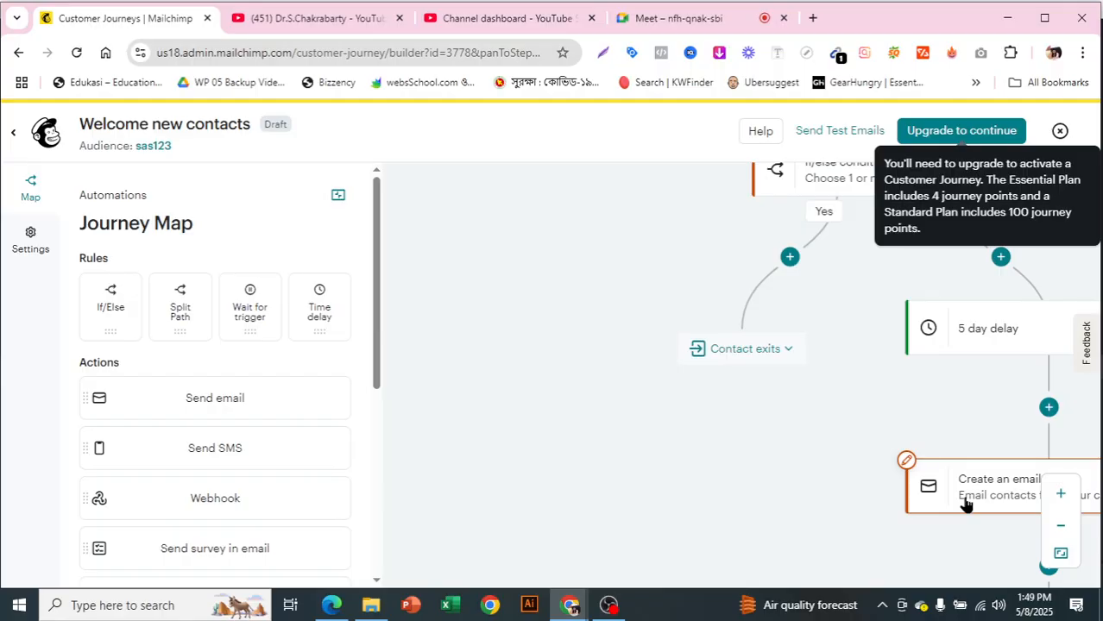
scroll(974, 412, "down", 1)
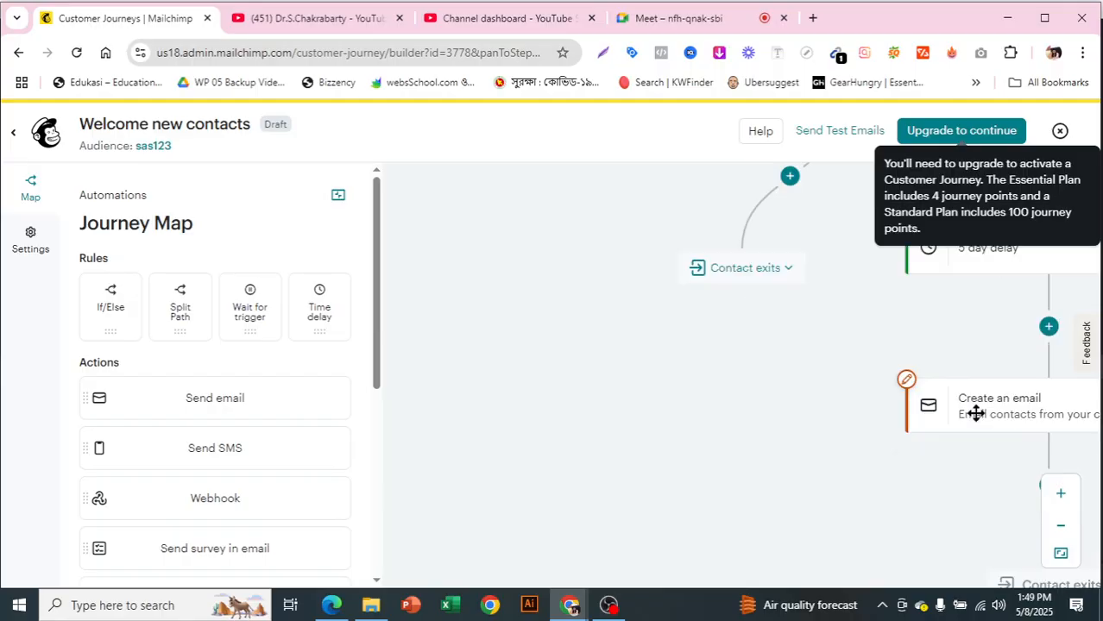
scroll(975, 413, "down", 1)
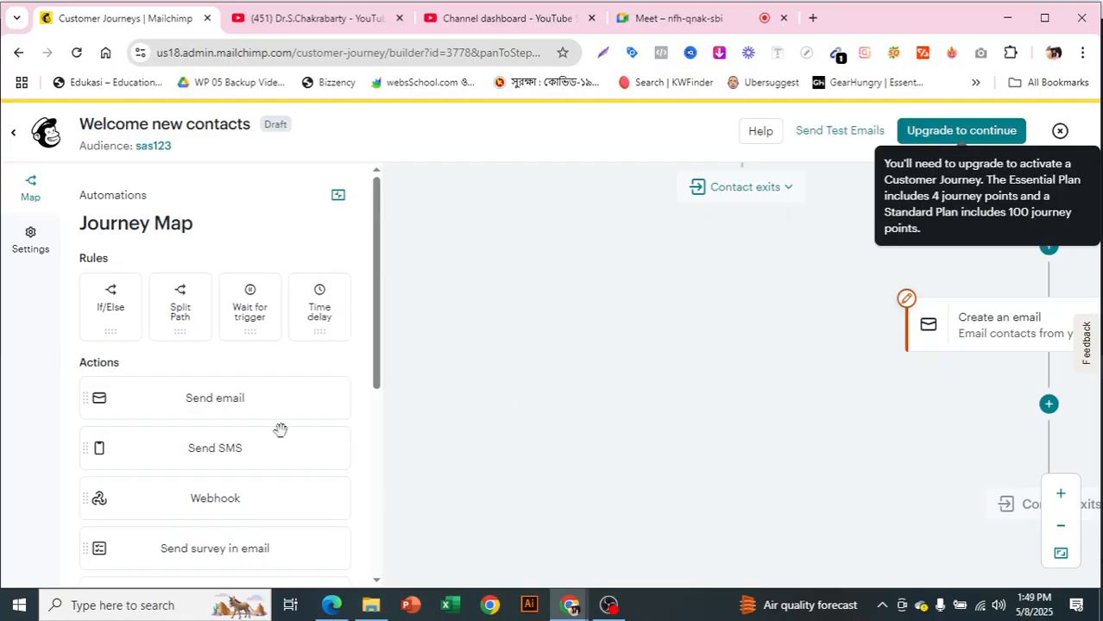
- Look through the available journey actions and integrations, and return to the start of the journey map
scroll(248, 441, "down", 2)
scroll(247, 441, "down", 2)
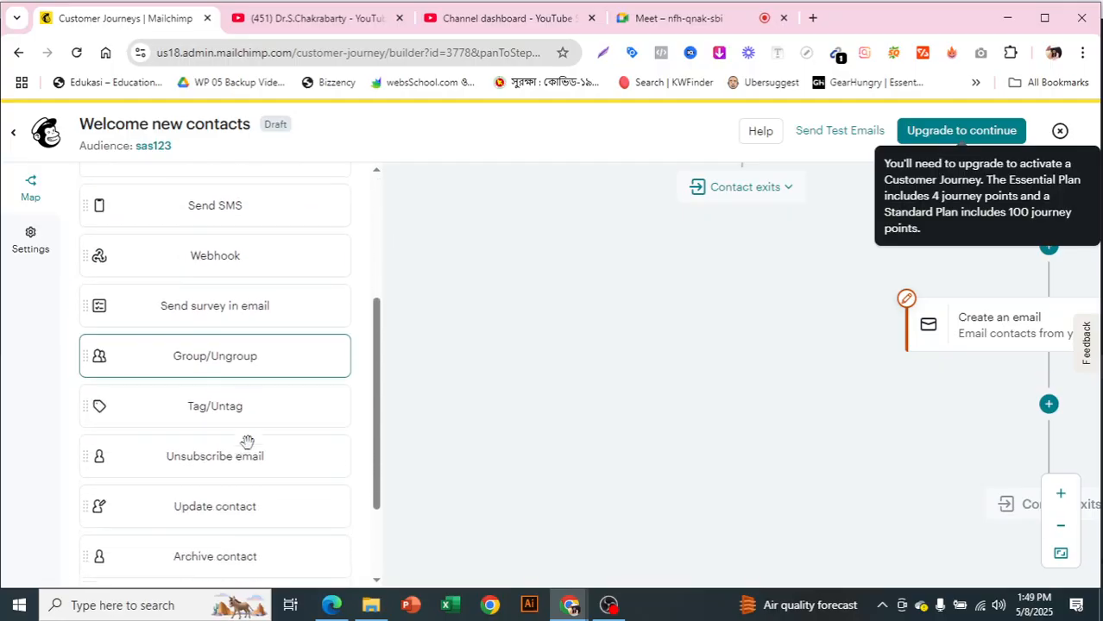
scroll(285, 421, "down", 1)
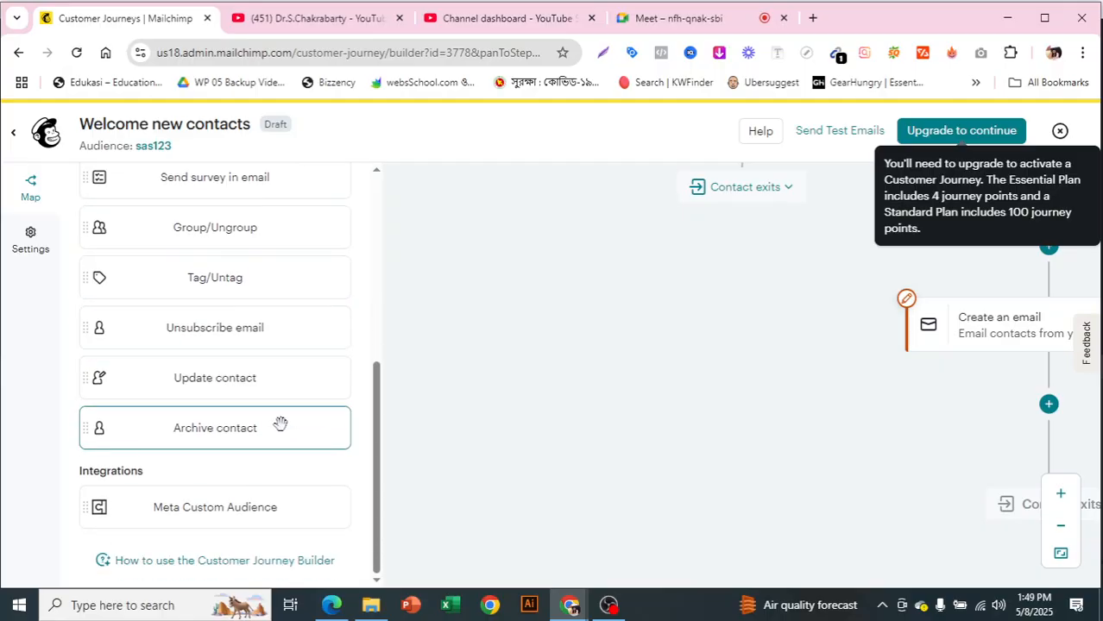
scroll(270, 463, "up", 3)
scroll(269, 463, "up", 2)
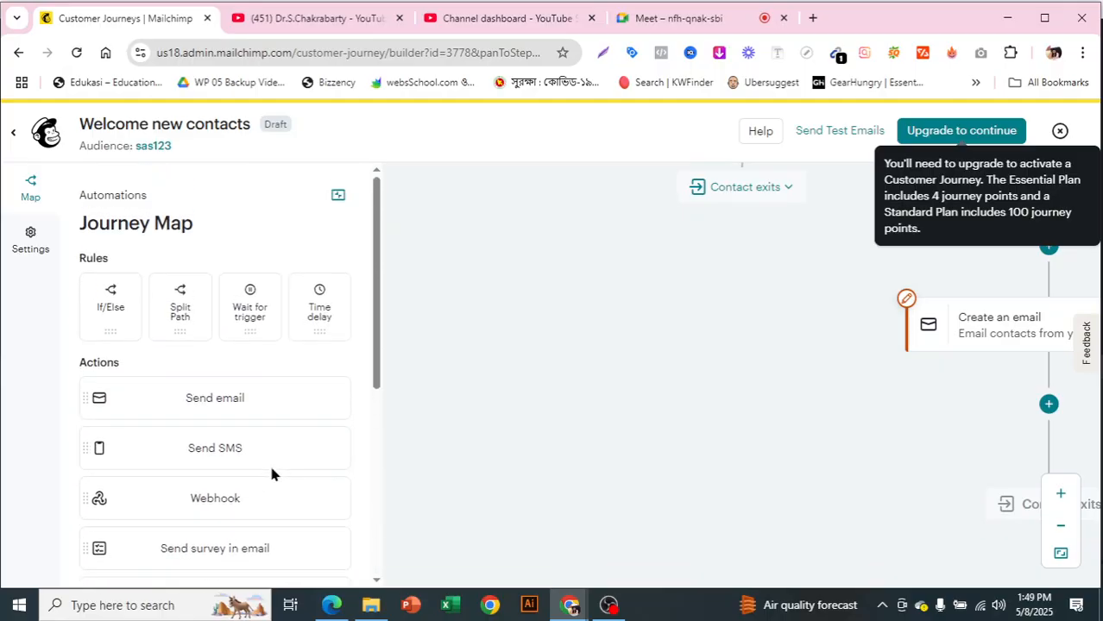
scroll(865, 411, "up", 3)
scroll(864, 411, "up", 3)
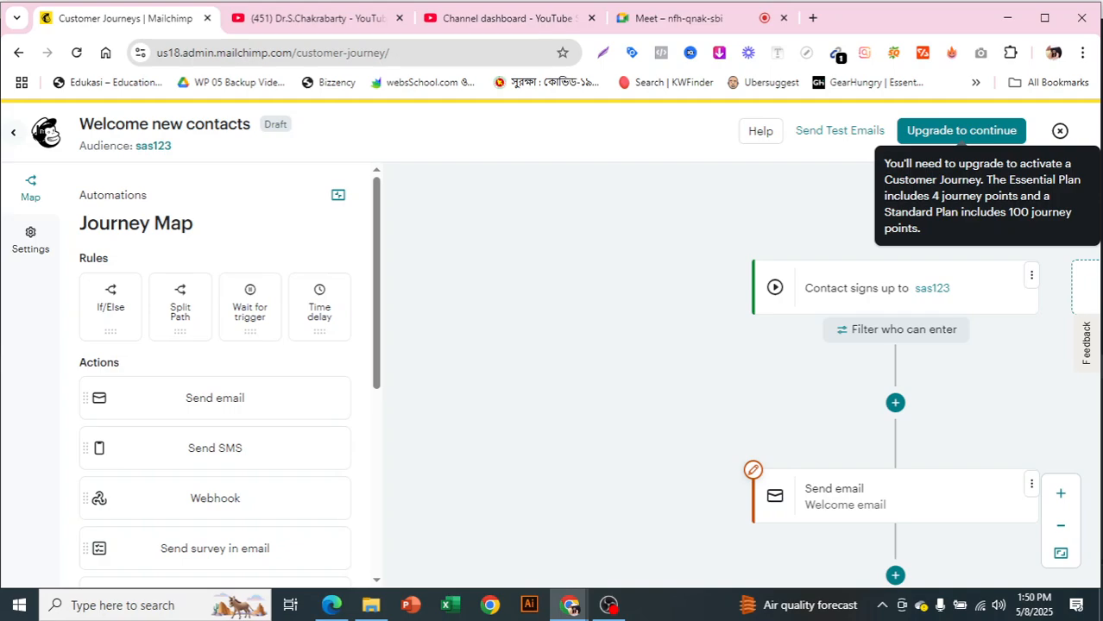
- Exit the journey builder and compare the prices and limits of the Premium, Standard, Essentials and Free upgrade plans, closing the comparison without buying
left_click(37, 128)
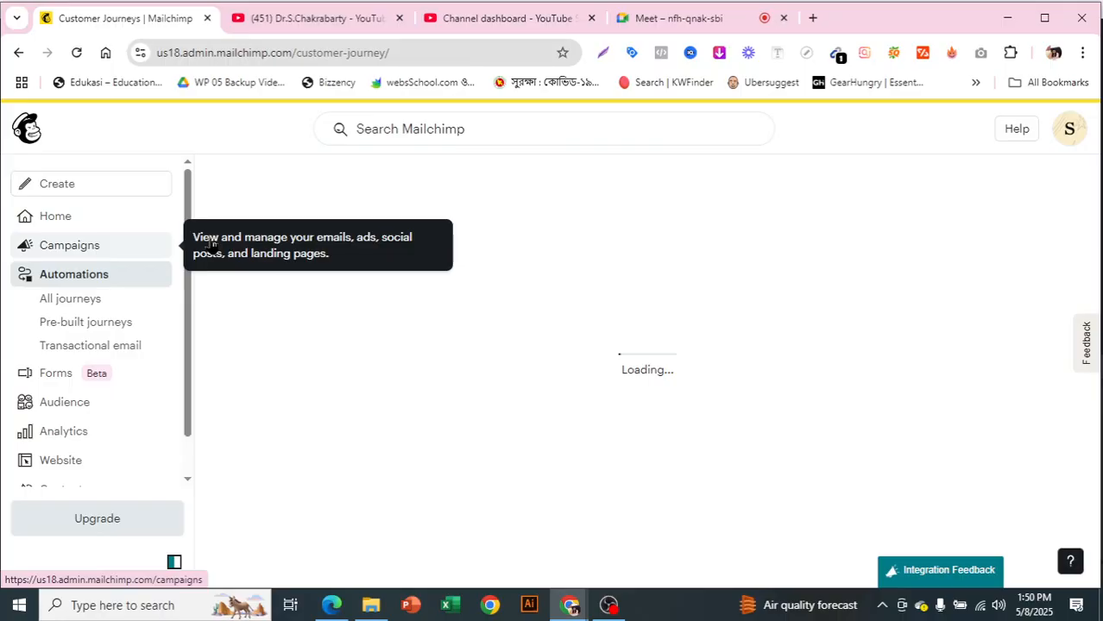
left_click(97, 521)
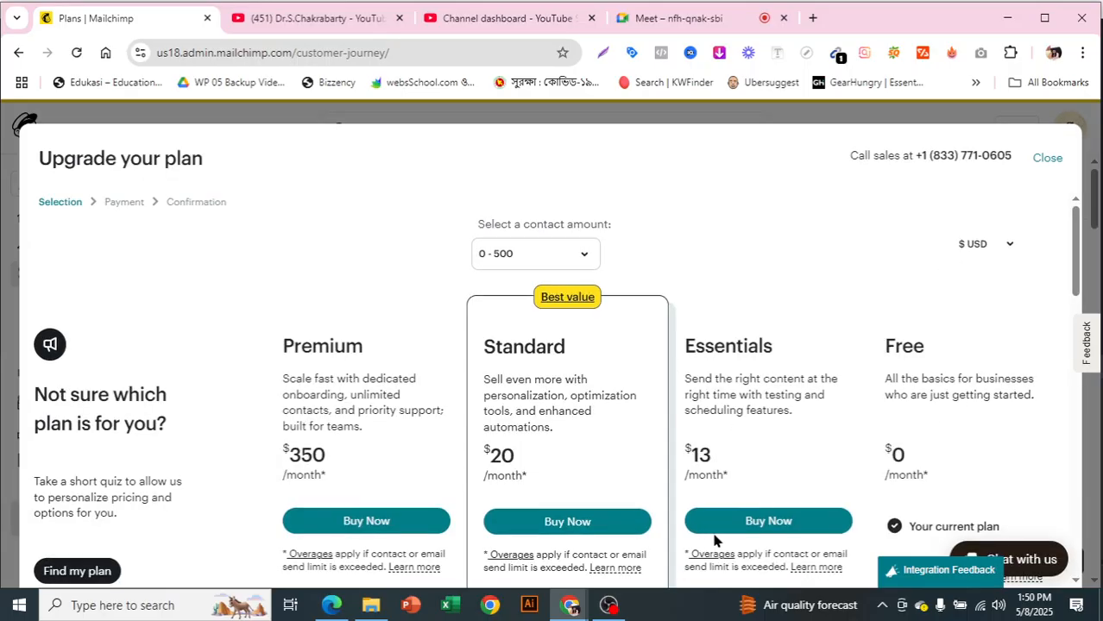
scroll(742, 500, "down", 3)
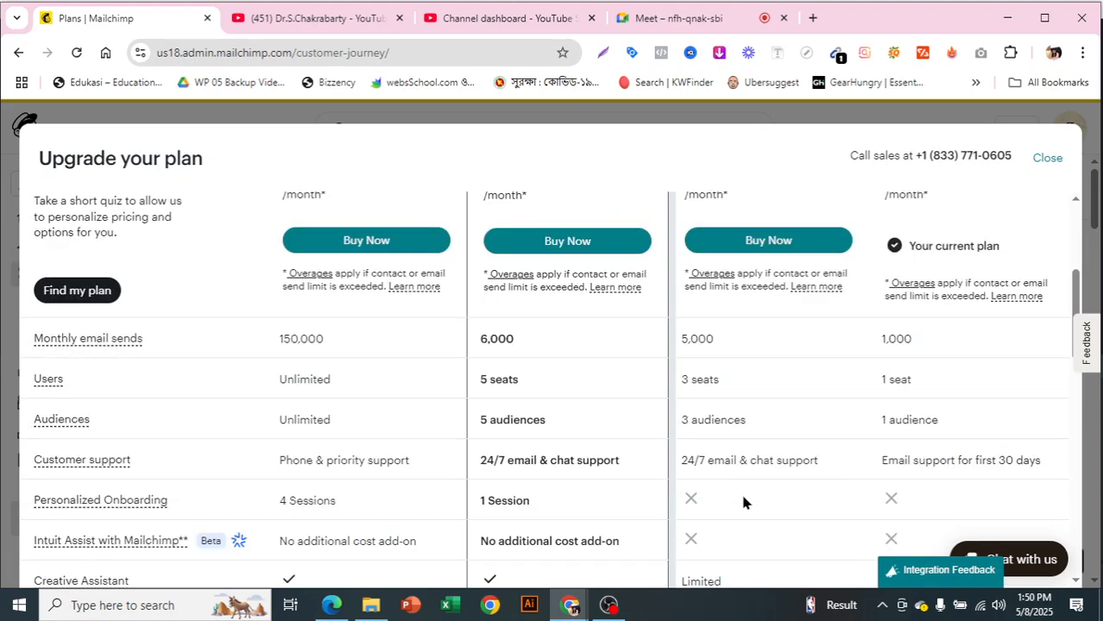
scroll(130, 352, "down", 1)
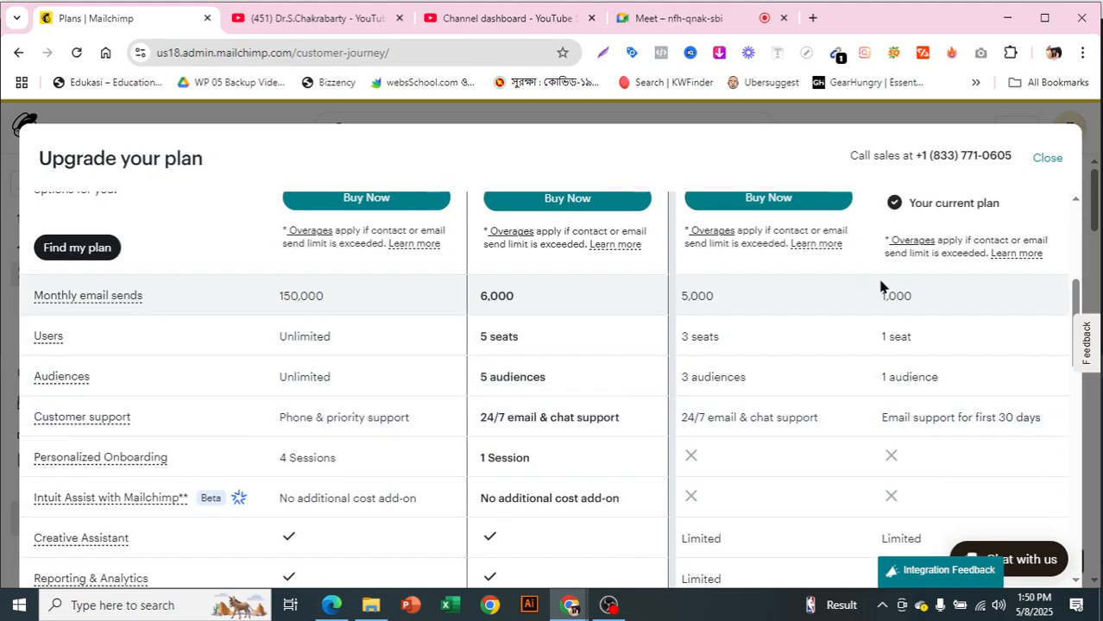
scroll(498, 299, "up", 2)
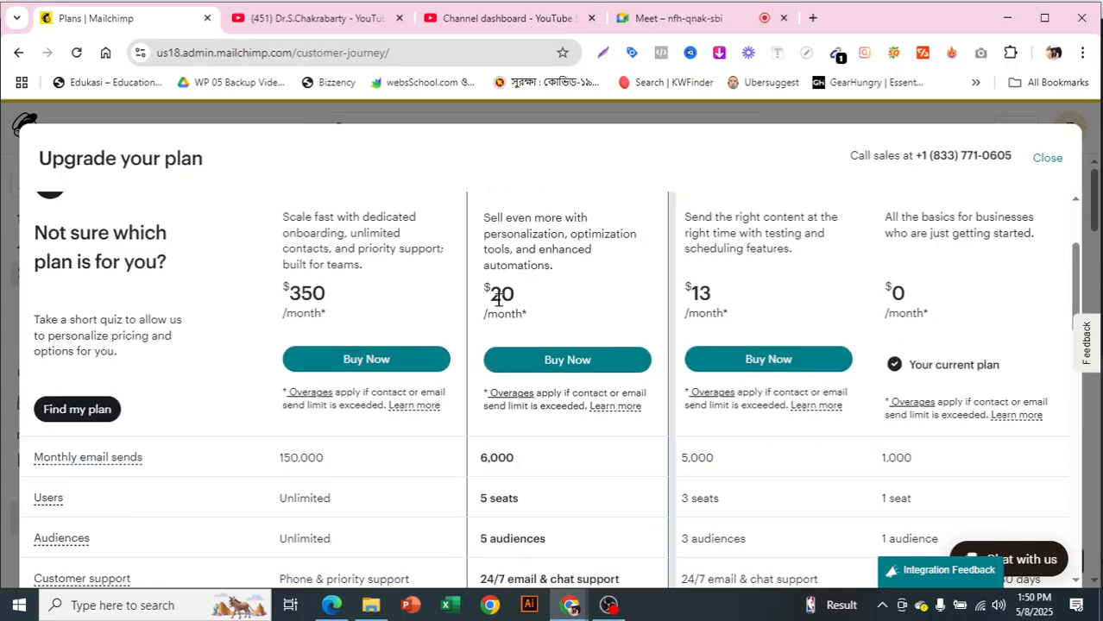
scroll(505, 315, "down", 2)
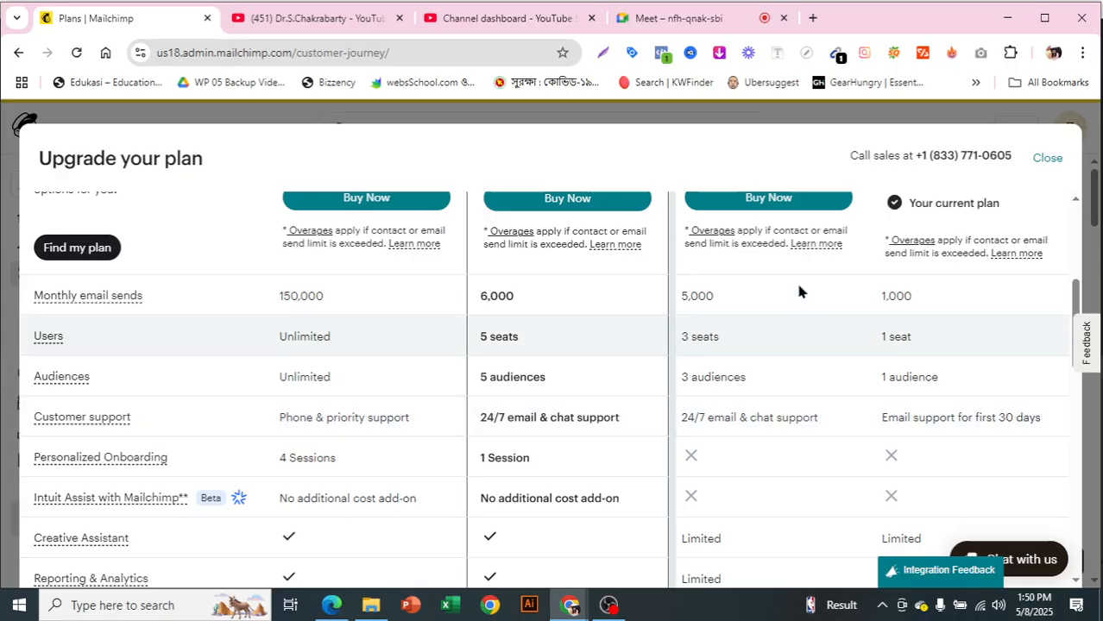
scroll(798, 290, "up", 3)
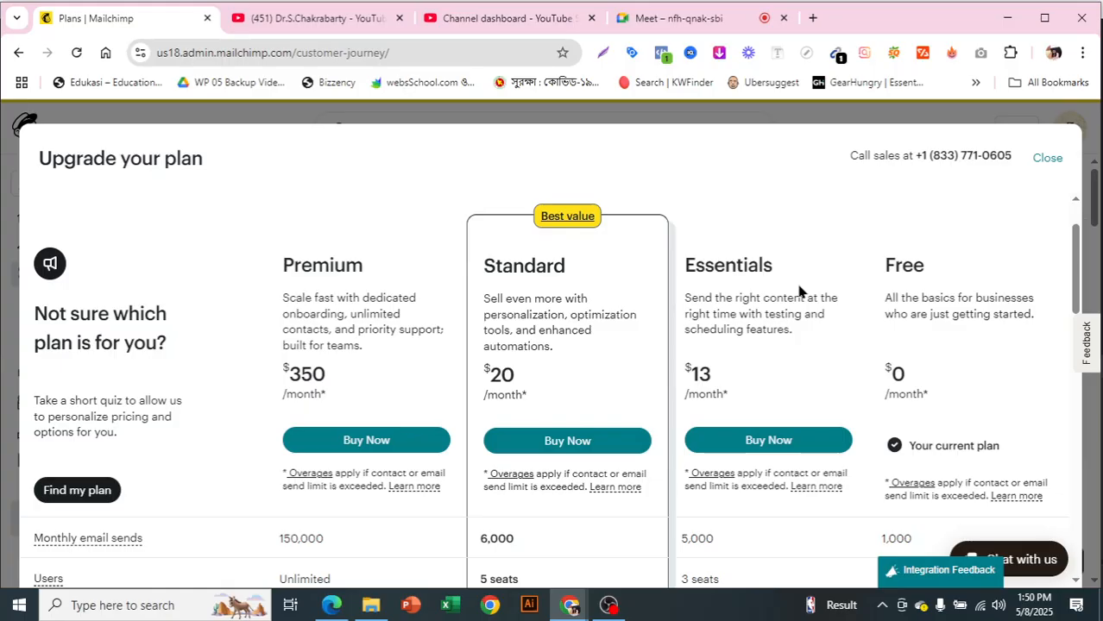
scroll(798, 293, "down", 2)
scroll(798, 297, "up", 2)
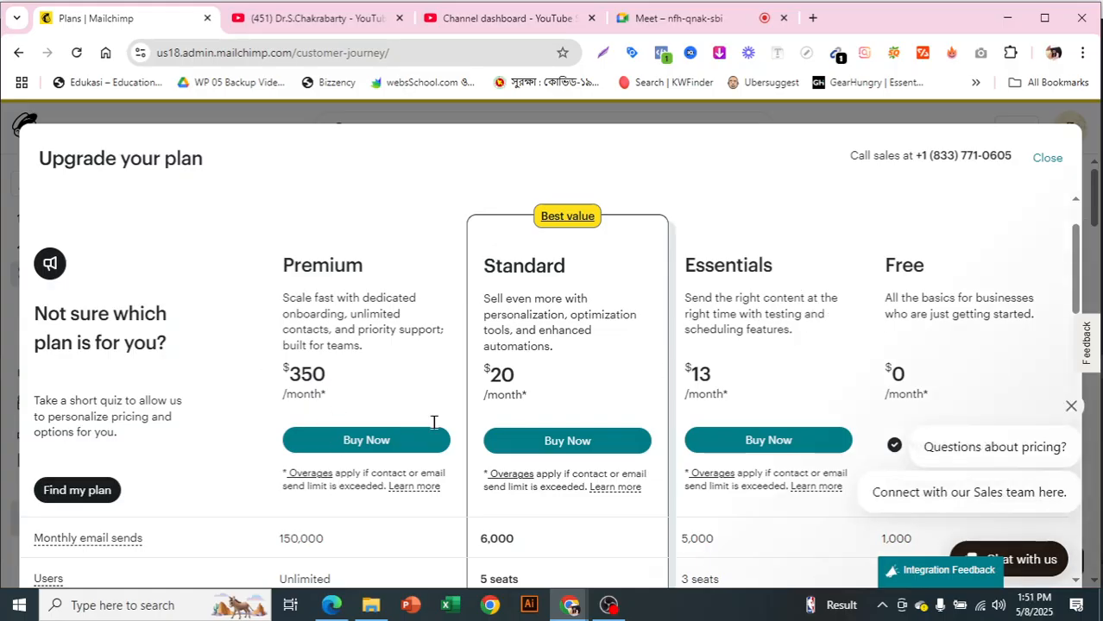
scroll(1059, 159, "down", 2)
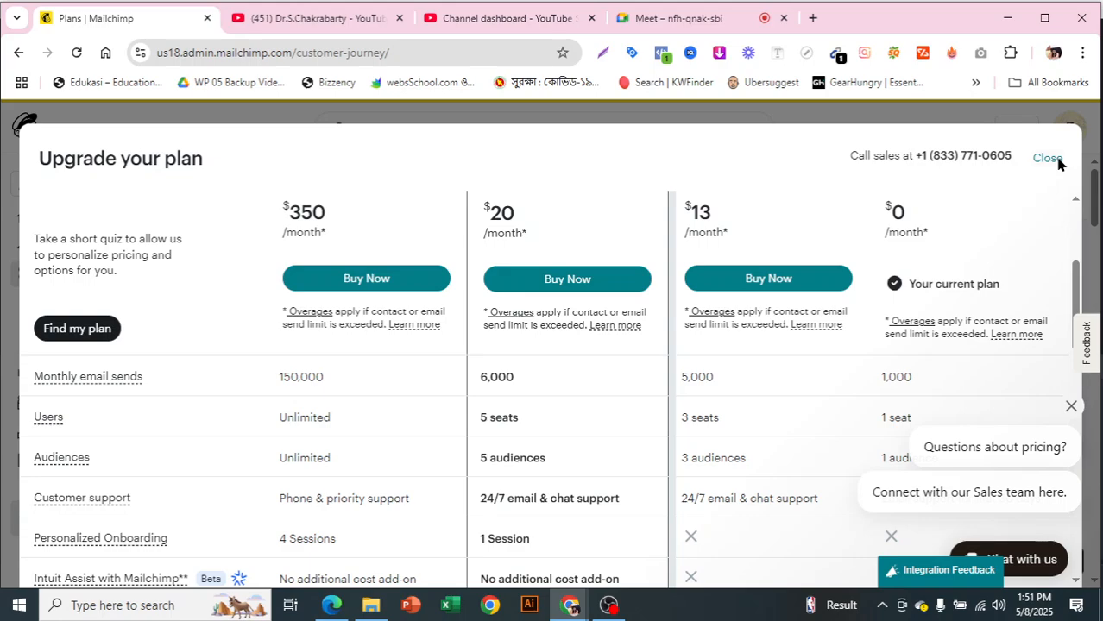
left_click(1048, 159)
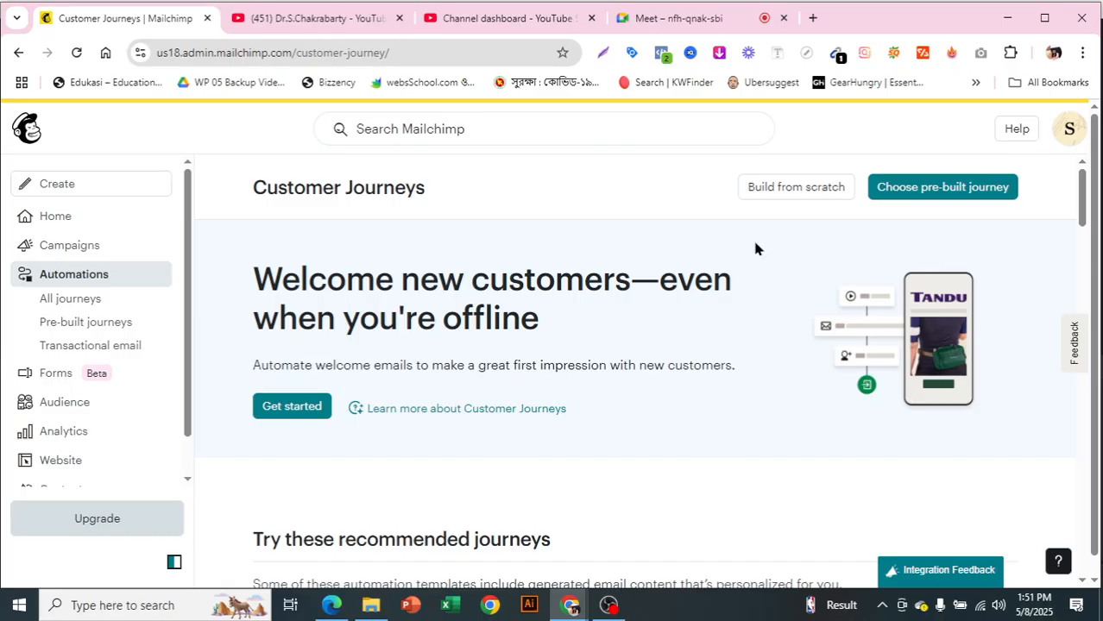
- Look over the recommended journey templates on the Customer Journeys page
scroll(824, 388, "down", 3)
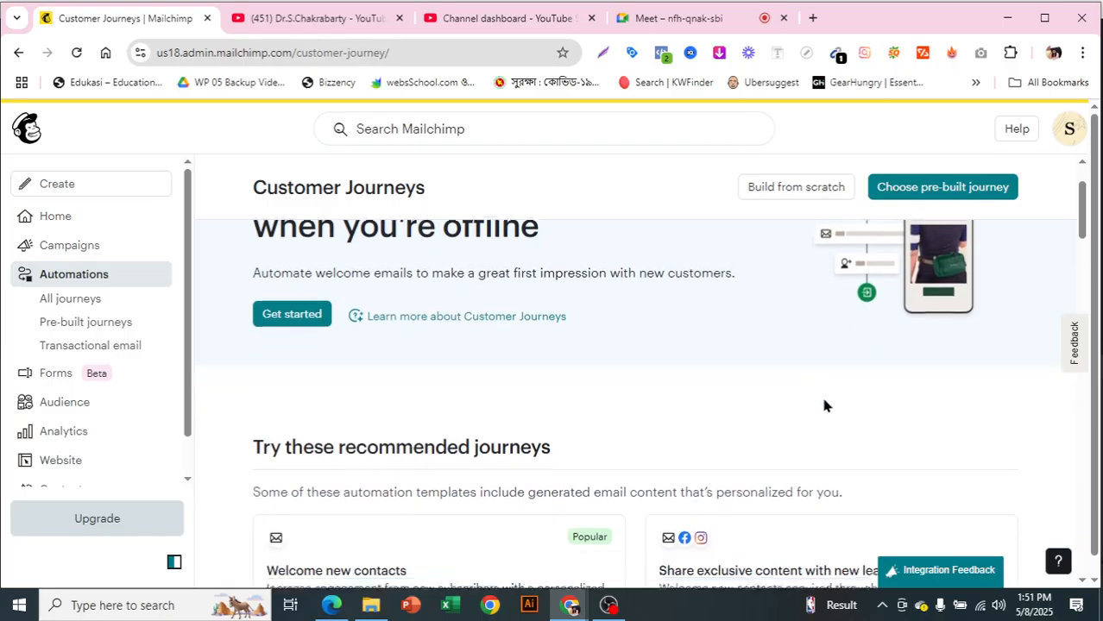
scroll(811, 404, "down", 3)
scroll(807, 401, "up", 2)
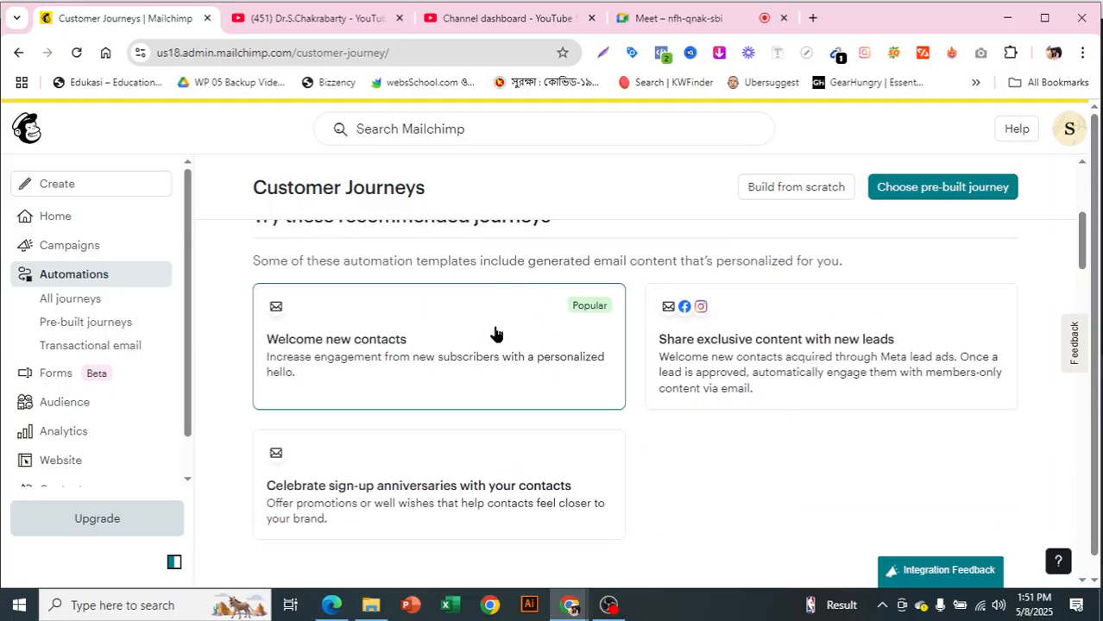
scroll(622, 382, "down", 3)
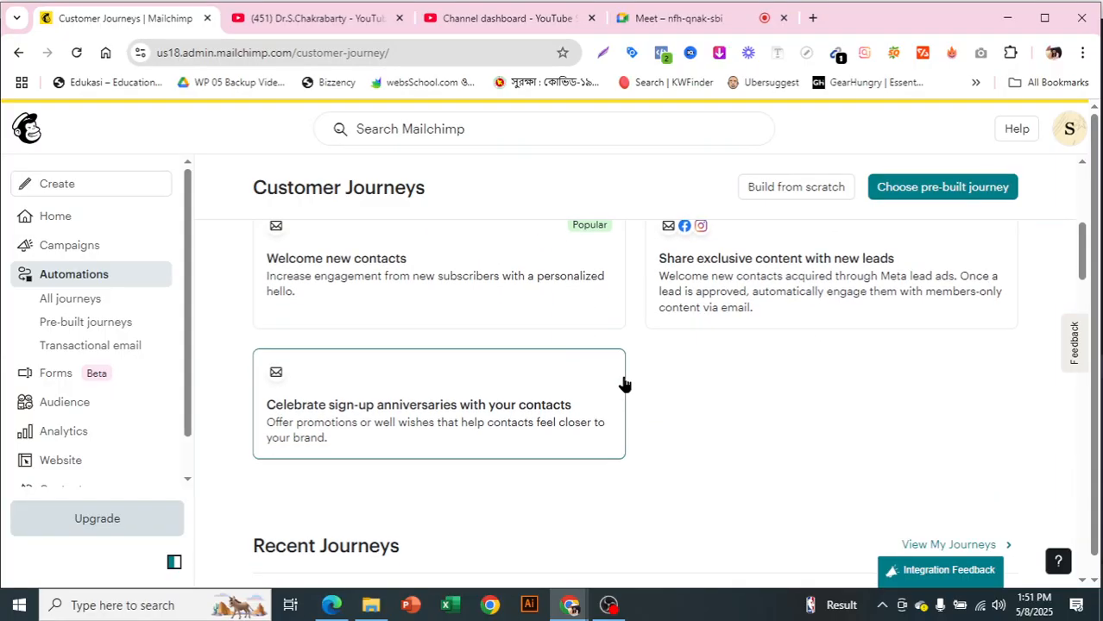